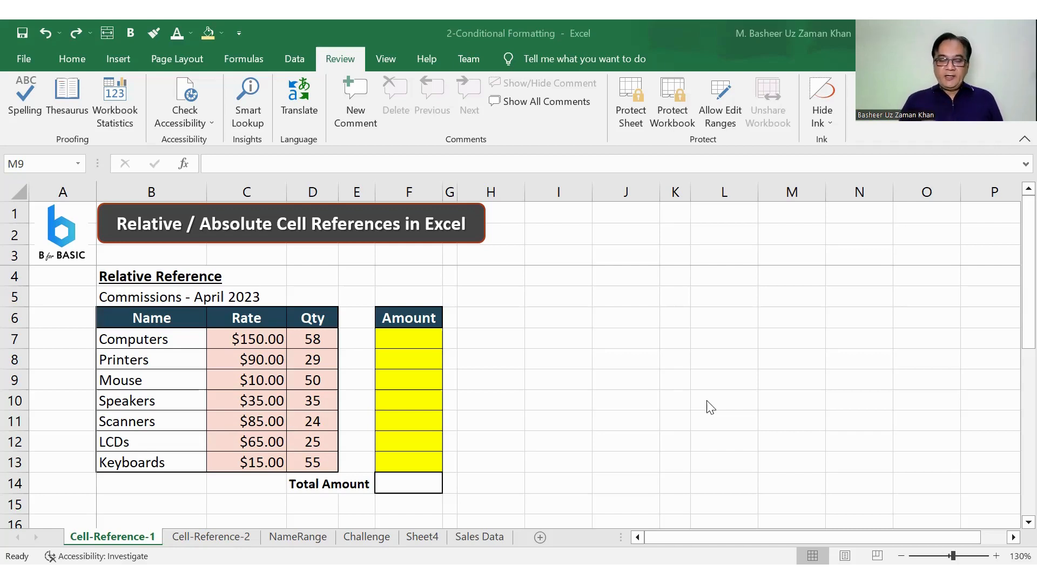
- Review the Relative Reference commissions table, covering its product names, rates, quantities and the April 2023 heading
{"action": "left_click", "coordinate": [494, 340]}
{"action": "key", "text": "Left"}
{"action": "key", "text": "Left"}
{"action": "key", "text": "Left"}
{"action": "key", "text": "Left"}
{"action": "key", "text": "Left"}
{"action": "key", "text": "Left"}
{"action": "key", "text": "Left"}
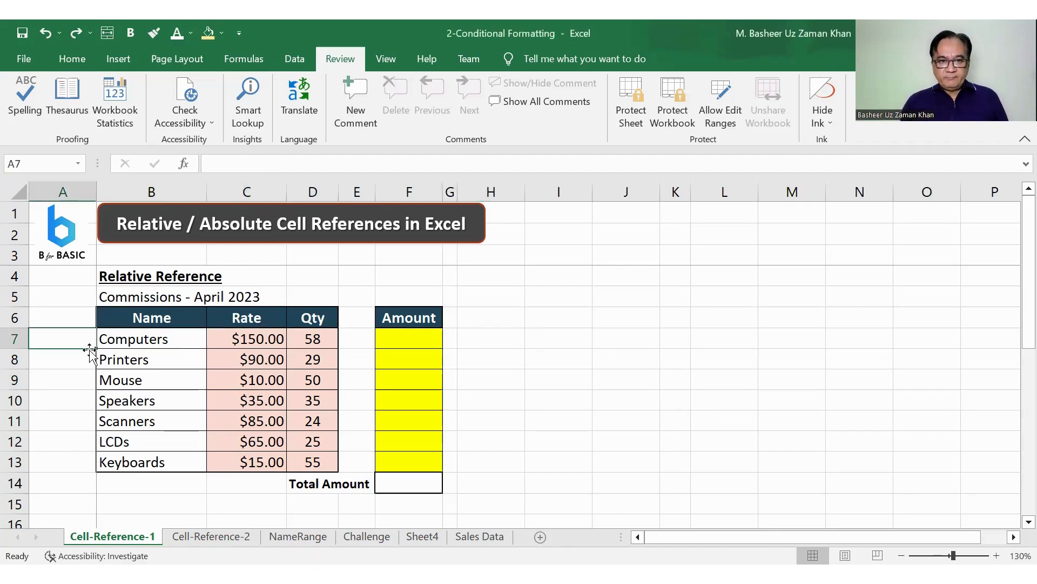
{"action": "left_click", "coordinate": [133, 340]}
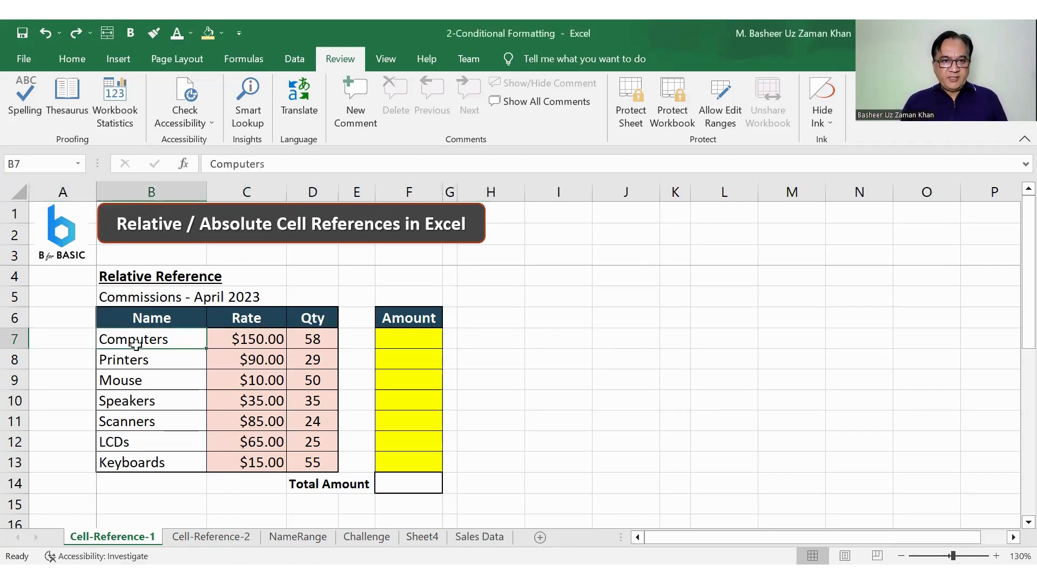
{"action": "left_click", "coordinate": [162, 359]}
{"action": "left_click_drag", "start_coordinate": [162, 341], "coordinate": [157, 455]}
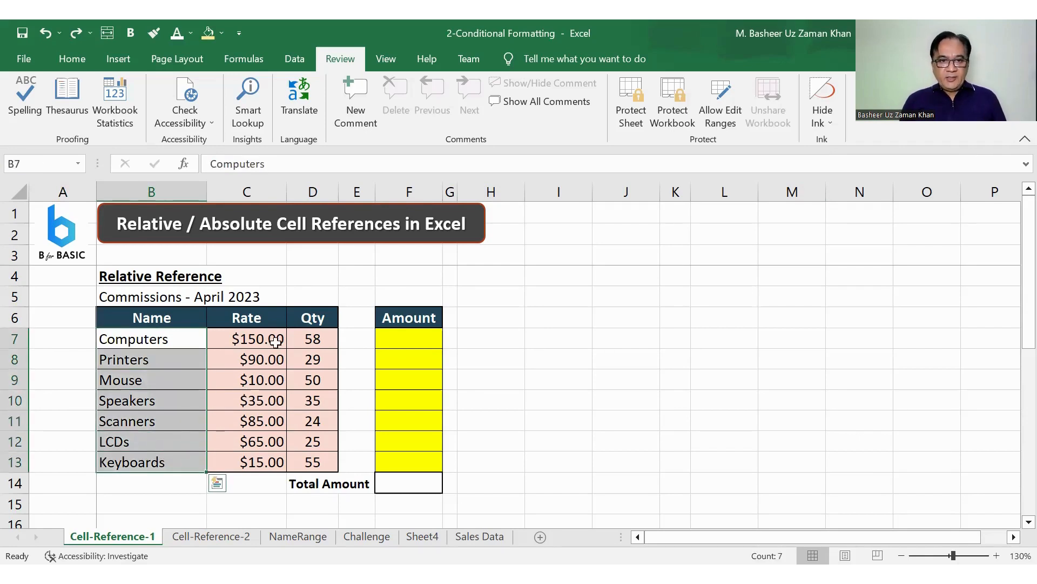
{"action": "left_click_drag", "start_coordinate": [276, 338], "coordinate": [262, 462]}
{"action": "left_click_drag", "start_coordinate": [324, 335], "coordinate": [318, 460]}
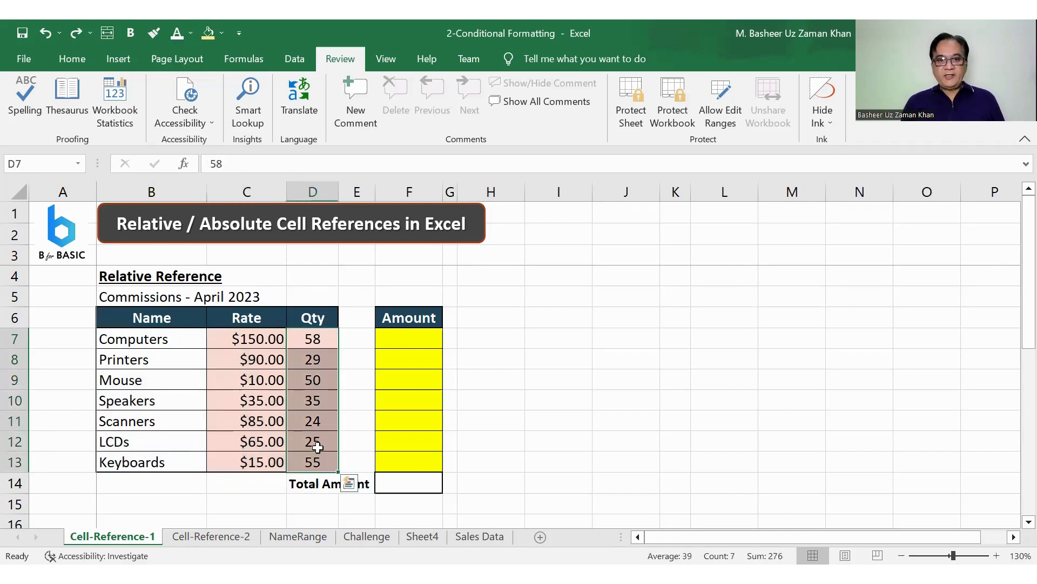
{"action": "left_click", "coordinate": [246, 298]}
{"action": "left_click", "coordinate": [178, 298]}
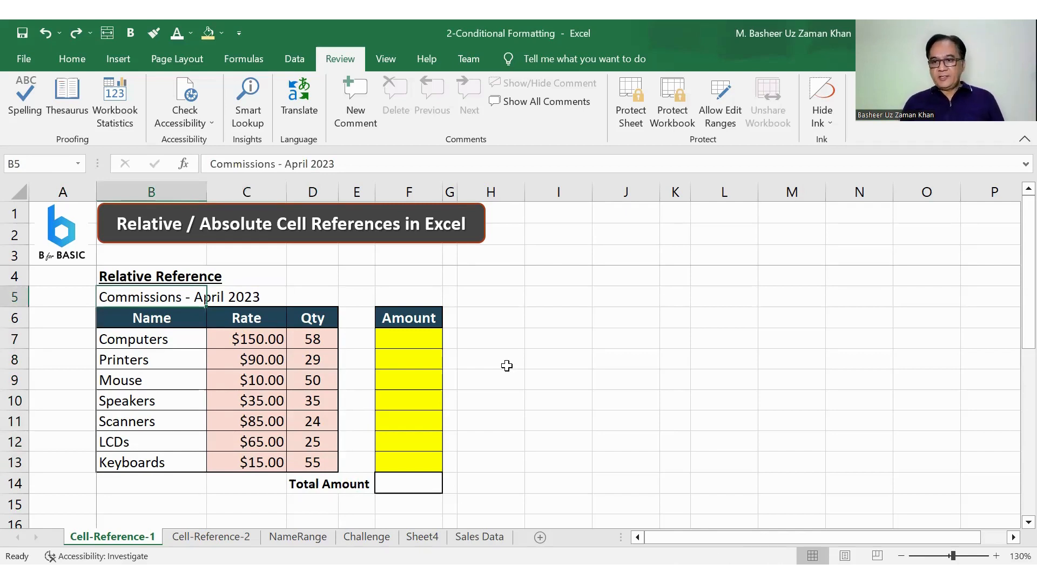
{"action": "left_click", "coordinate": [505, 367]}
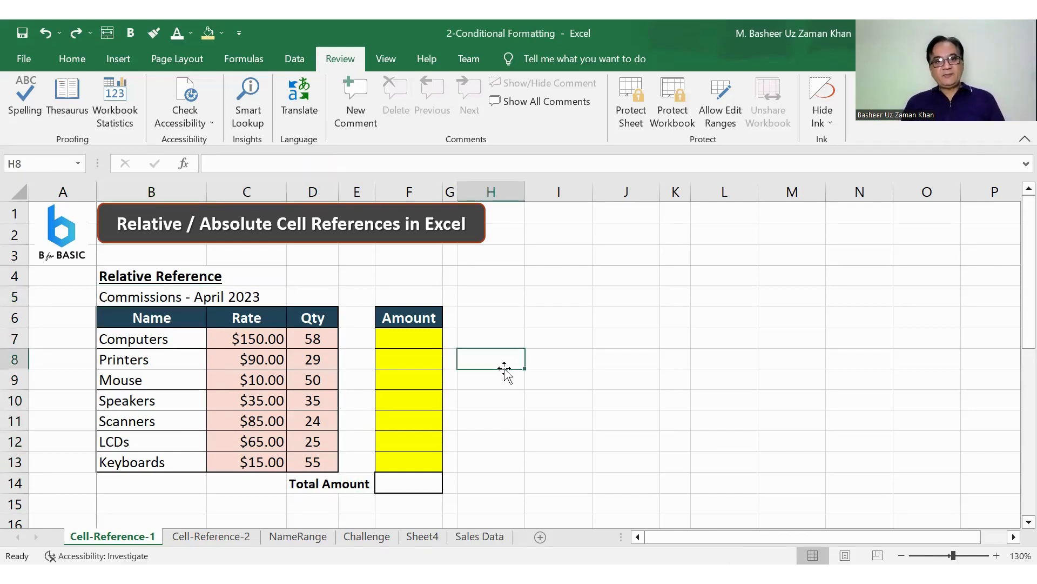
- Enter the formula =C7*D7 in F7 to calculate the Computers amount from its rate and quantity
{"action": "left_click", "coordinate": [426, 341]}
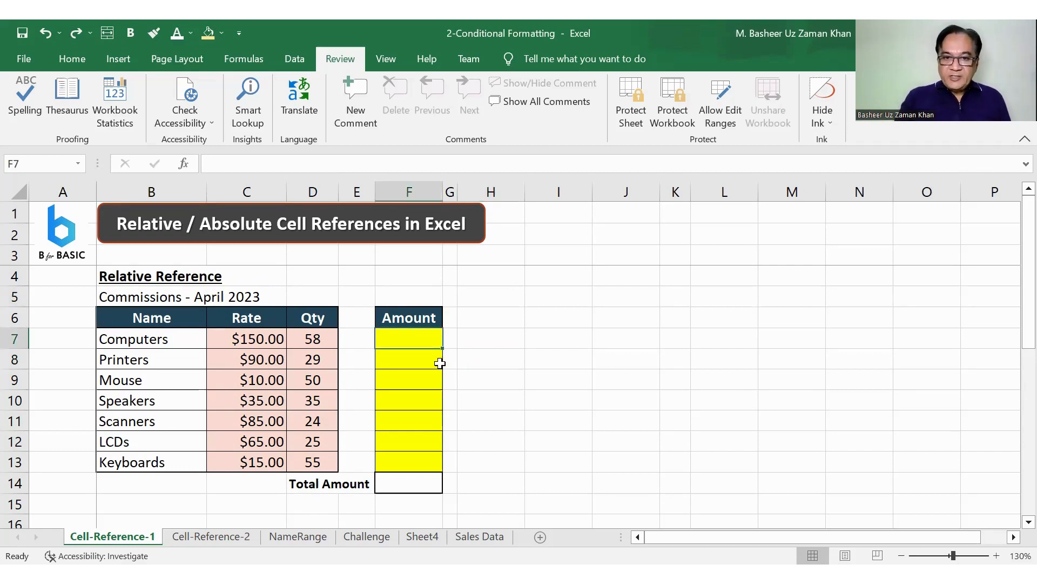
{"action": "type", "text": "="}
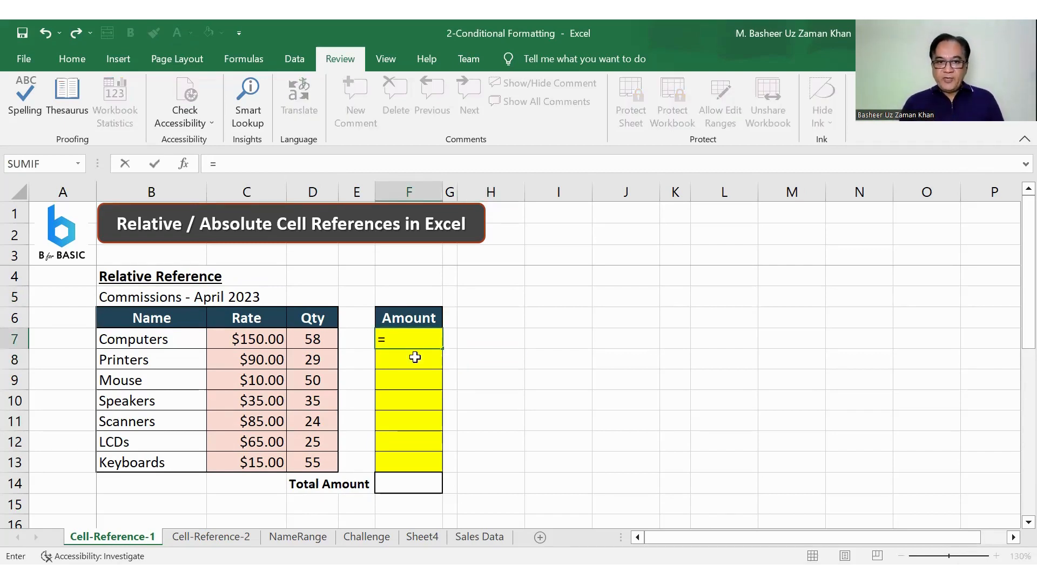
{"action": "left_click", "coordinate": [239, 340]}
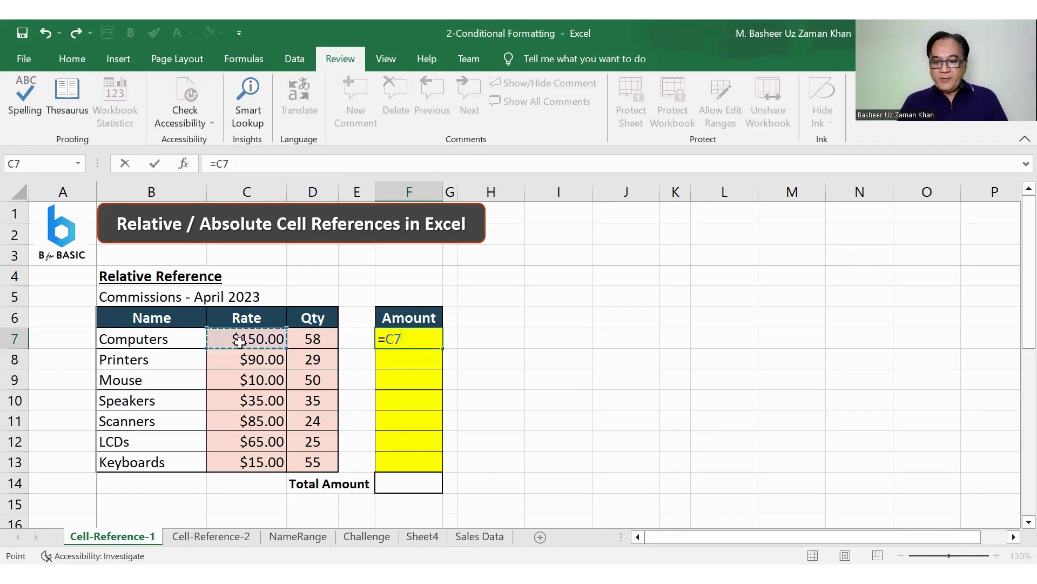
{"action": "type", "text": "*"}
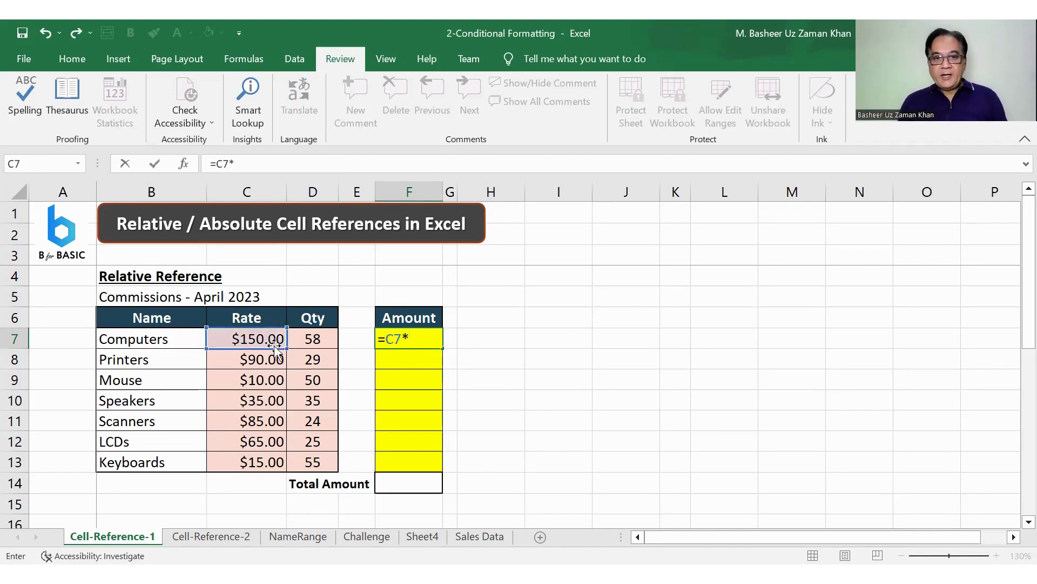
{"action": "left_click", "coordinate": [308, 341]}
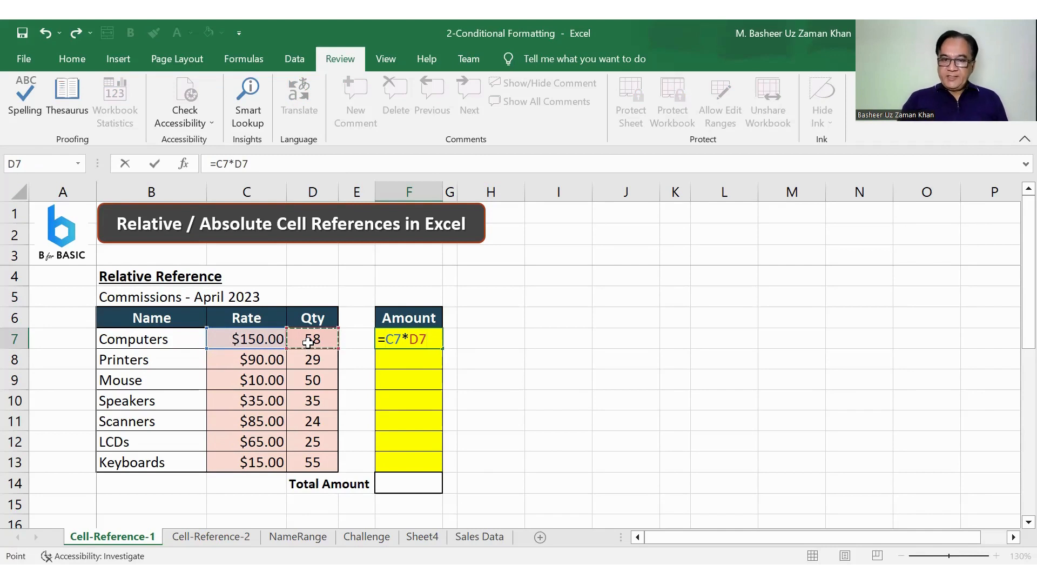
{"action": "key", "text": "Return"}
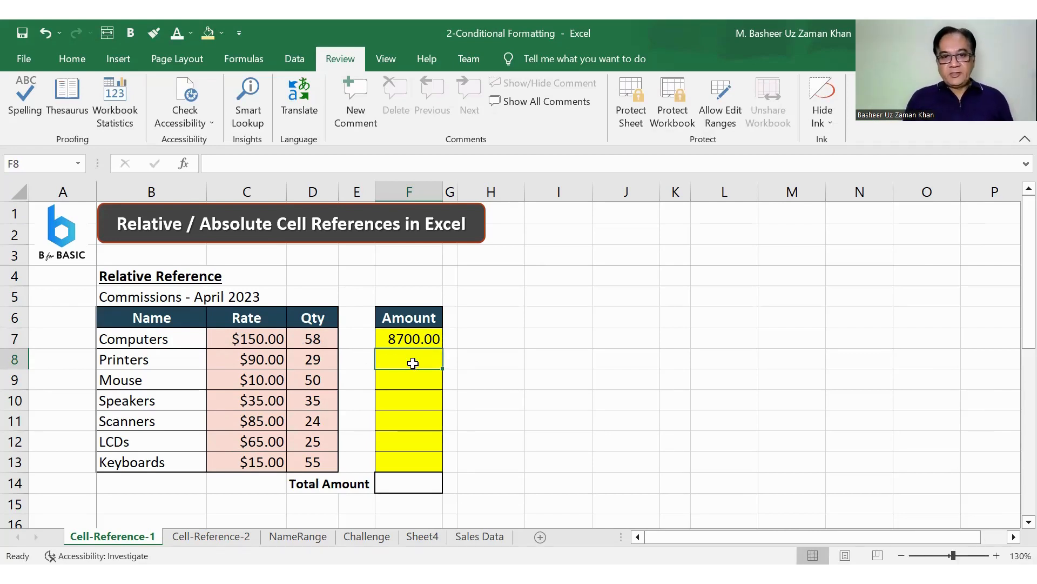
- Fill the F7 formula down the Amount column through F13
{"action": "left_click", "coordinate": [419, 343]}
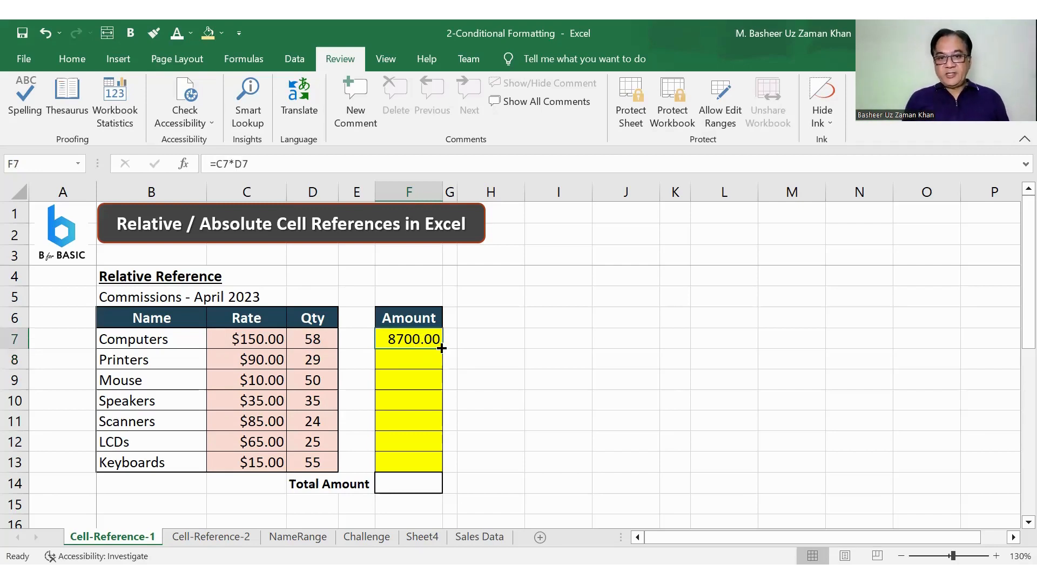
{"action": "left_click_drag", "start_coordinate": [443, 349], "coordinate": [436, 464]}
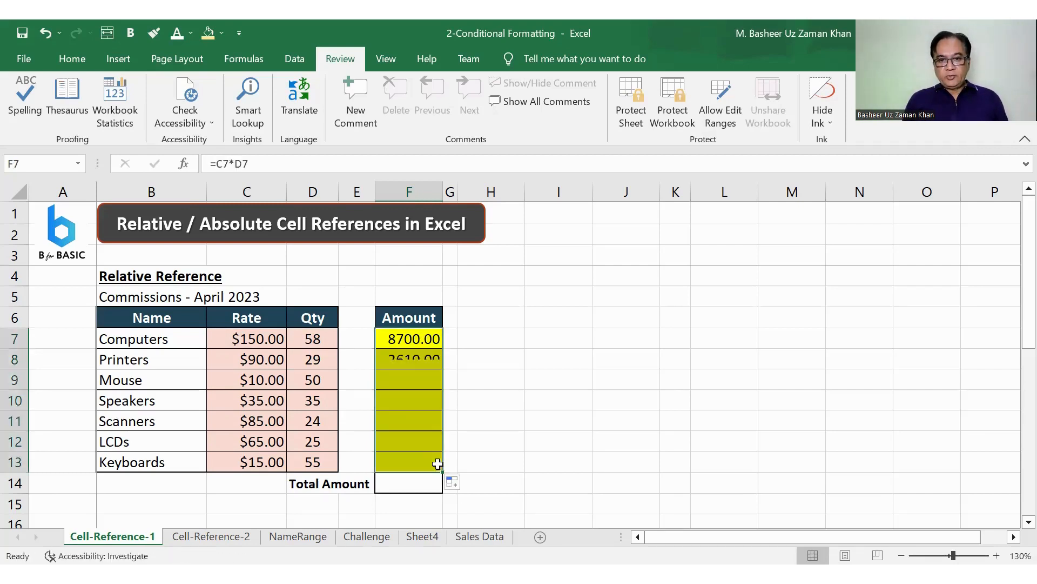
{"action": "left_click", "coordinate": [478, 426]}
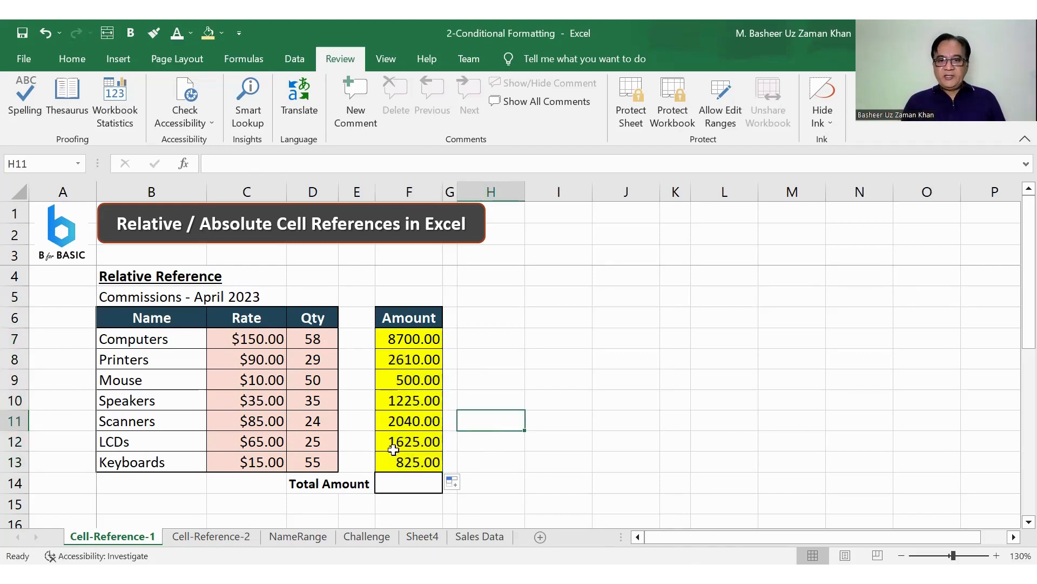
- Enter the formula =SUM(F7:F13) in F14 to calculate the Total Amount
{"action": "left_click", "coordinate": [399, 485]}
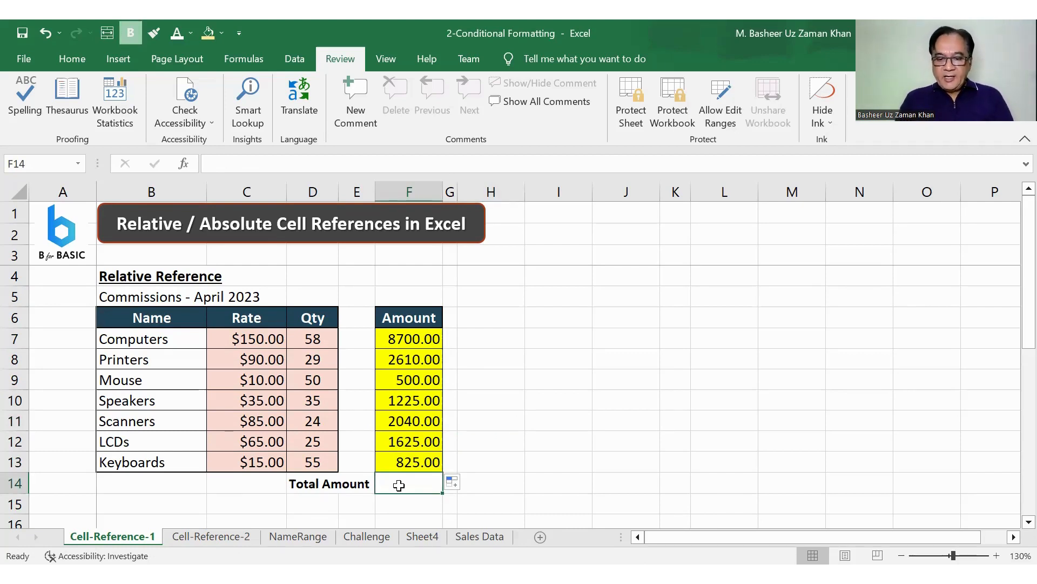
{"action": "type", "text": "=sym"}
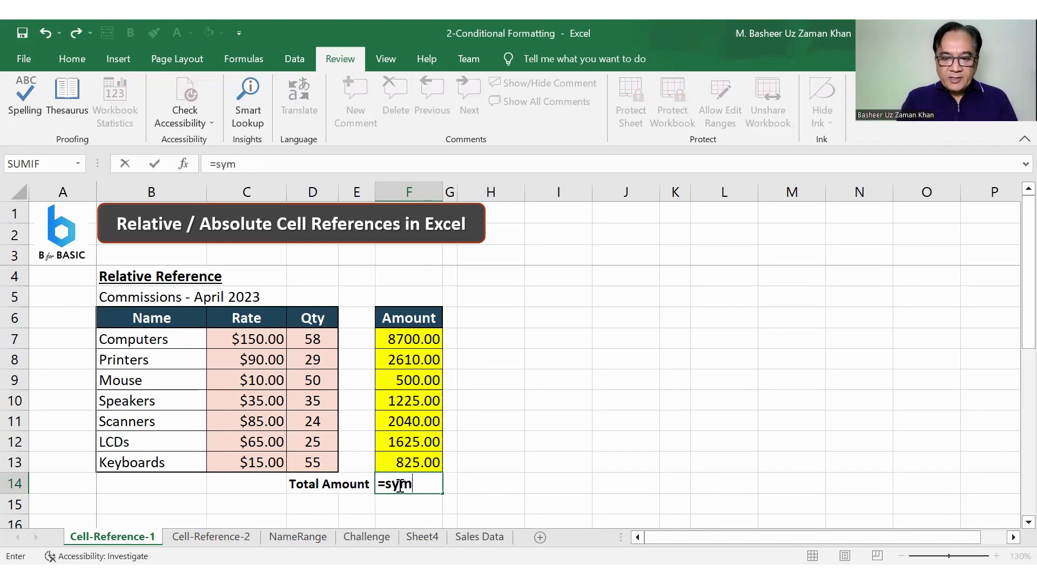
{"action": "key", "text": "BackSpace"}
{"action": "key", "text": "BackSpace"}
{"action": "key", "text": "BackSpace"}
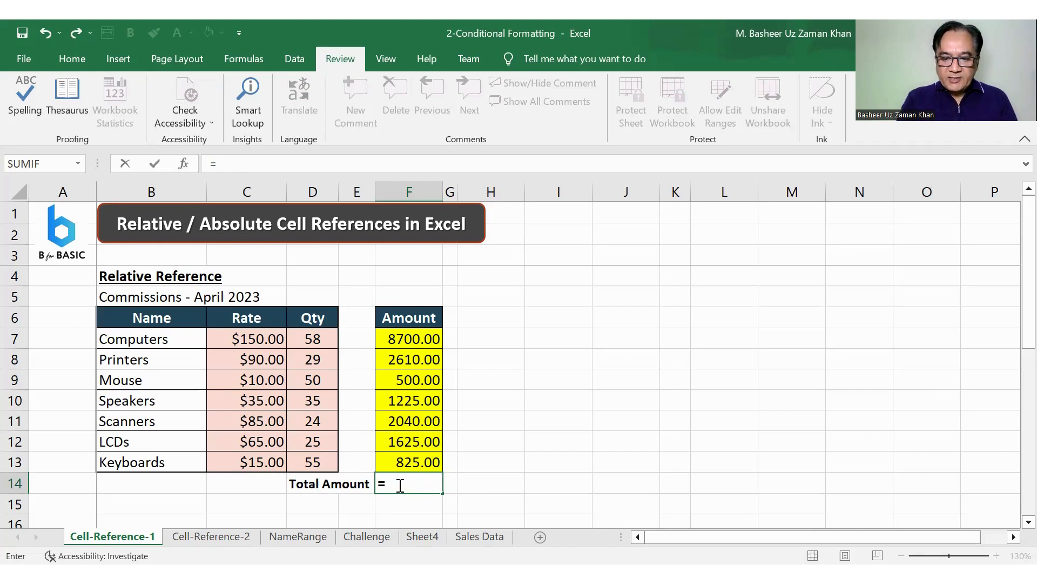
{"action": "type", "text": "sum("}
{"action": "key", "text": "Up"}
{"action": "key", "text": "shift+Up"}
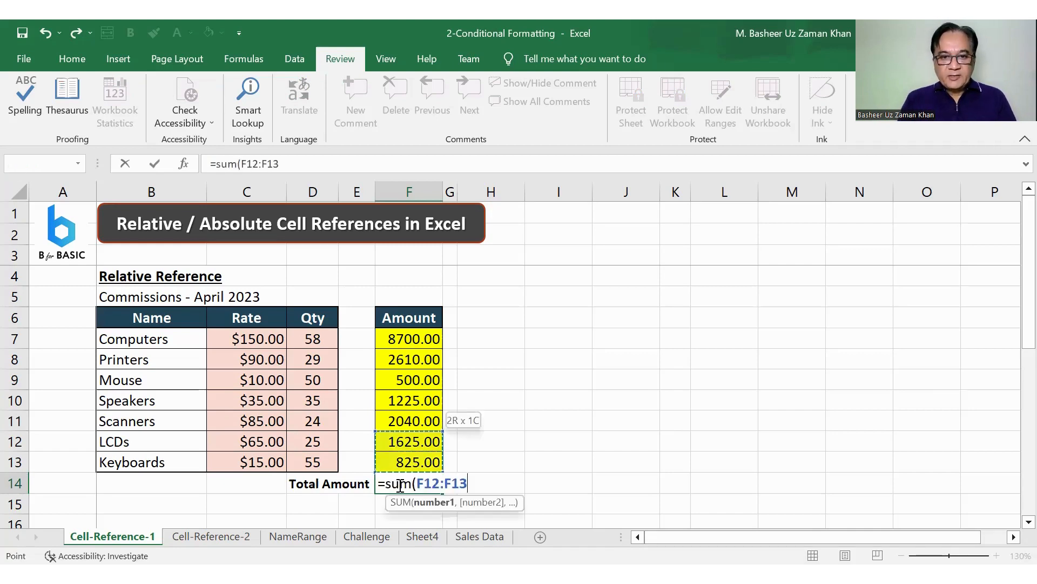
{"action": "key", "text": "shift+Up"}
{"action": "key", "text": "shift+Up"}
{"action": "key", "text": "shift+Up"}
{"action": "key", "text": "shift+Up"}
{"action": "key", "text": "shift+Up"}
{"action": "type", "text": ")"}
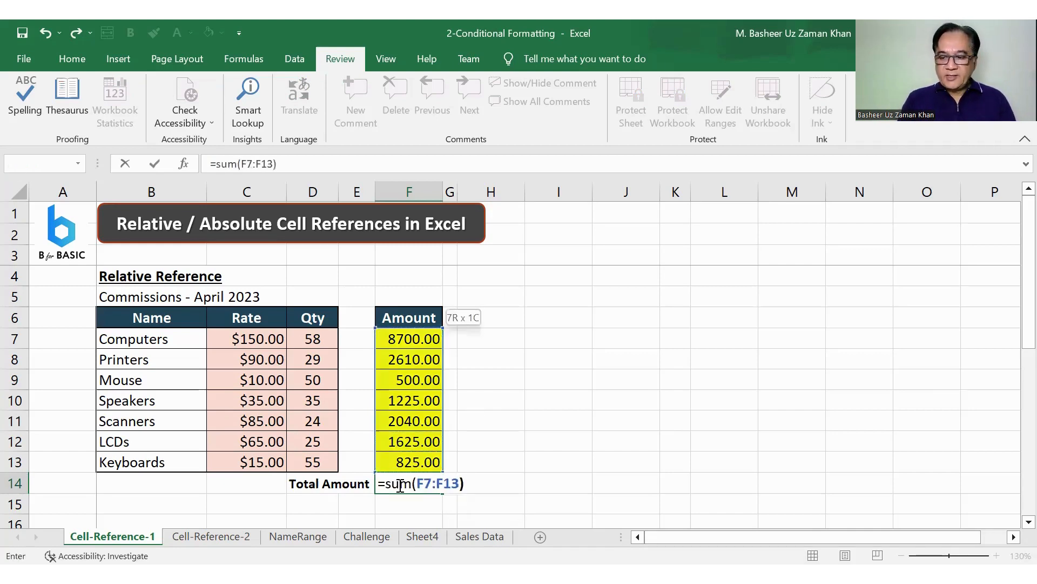
{"action": "key", "text": "Return"}
{"action": "left_click", "coordinate": [503, 441]}
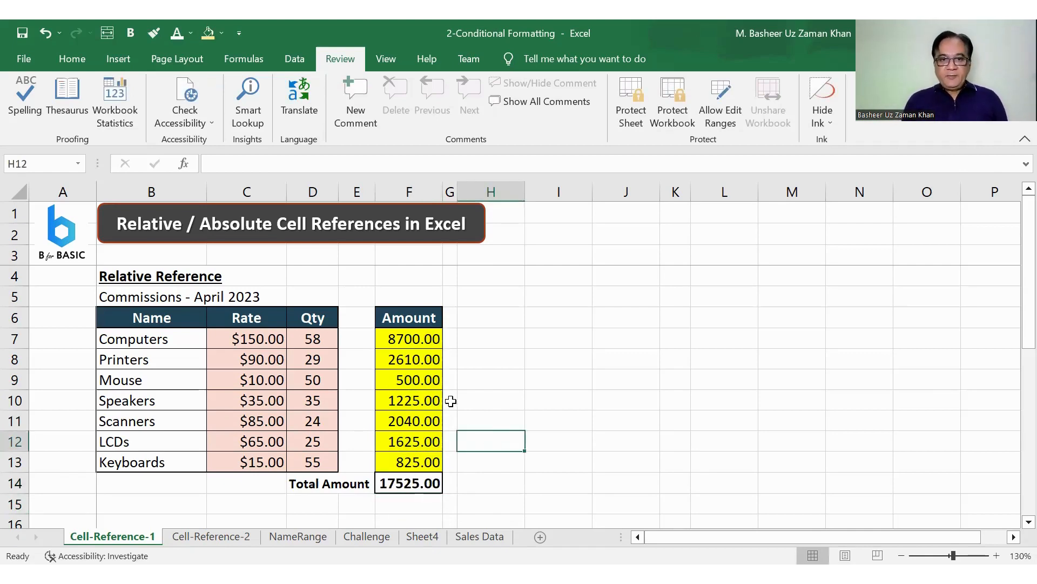
- Inspect the Computers and Printers amount formulas in F7 and F8 to see which rate and quantity cells they reference
{"action": "left_click", "coordinate": [425, 341]}
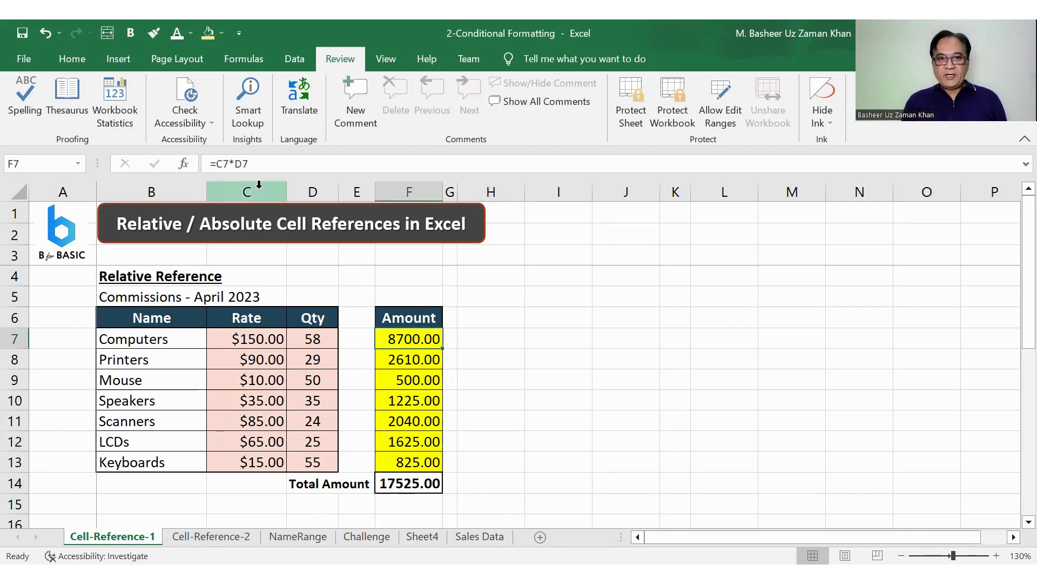
{"action": "left_click", "coordinate": [235, 164]}
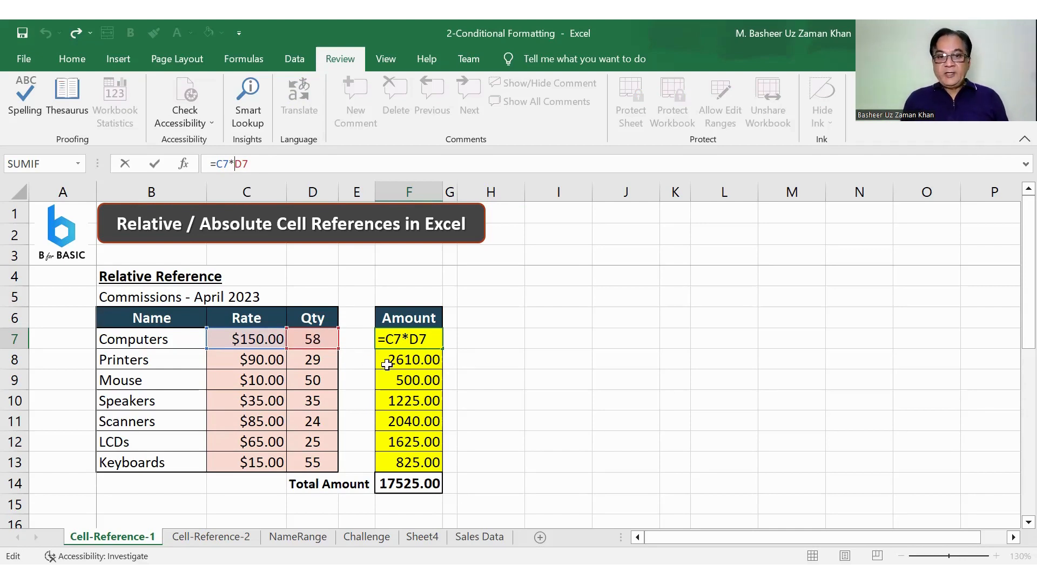
{"action": "left_click", "coordinate": [472, 364]}
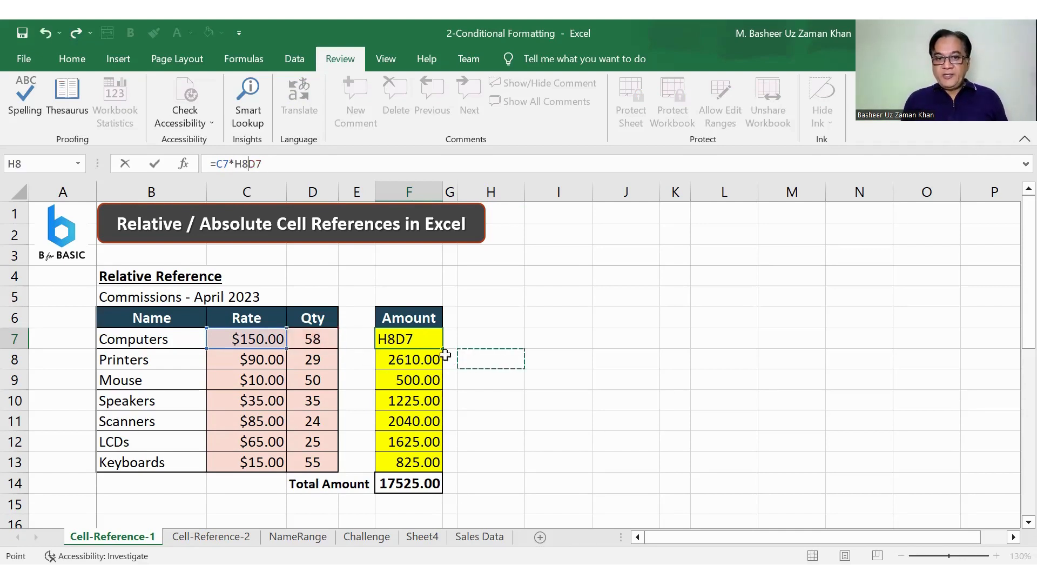
{"action": "key", "text": "Escape"}
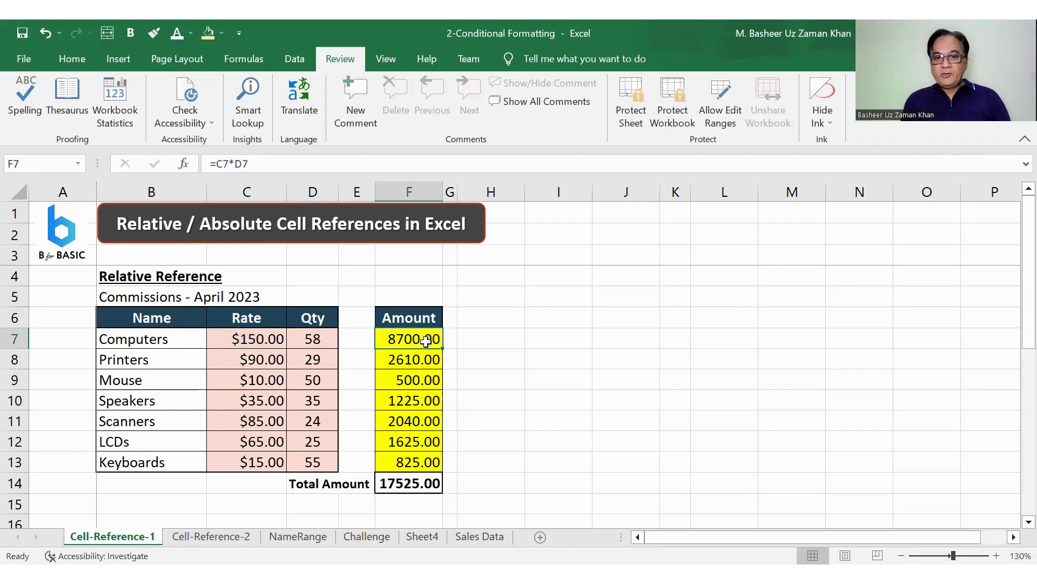
{"action": "left_click", "coordinate": [425, 356]}
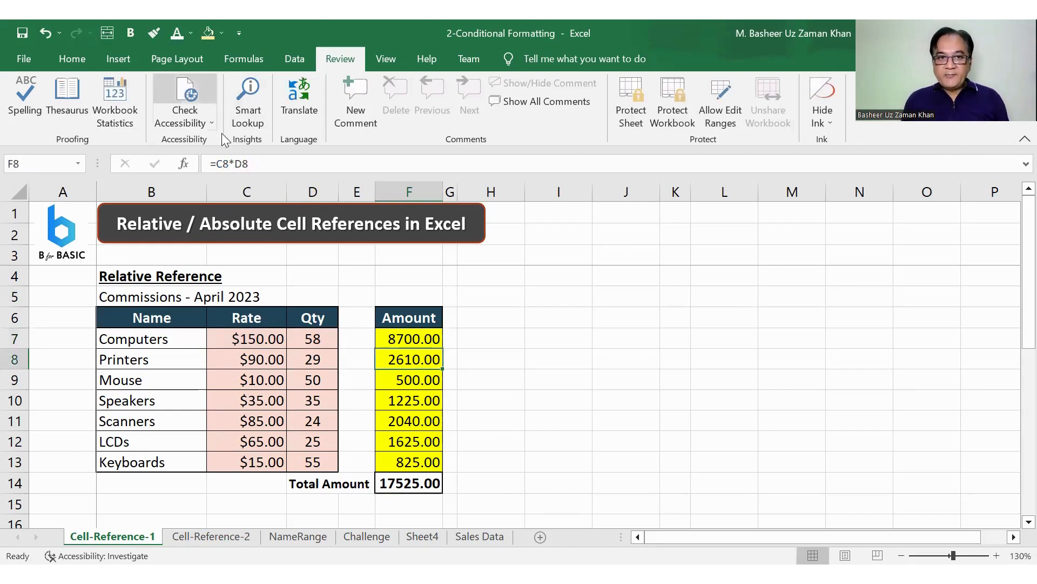
{"action": "left_click", "coordinate": [234, 164]}
{"action": "left_click", "coordinate": [234, 164]}
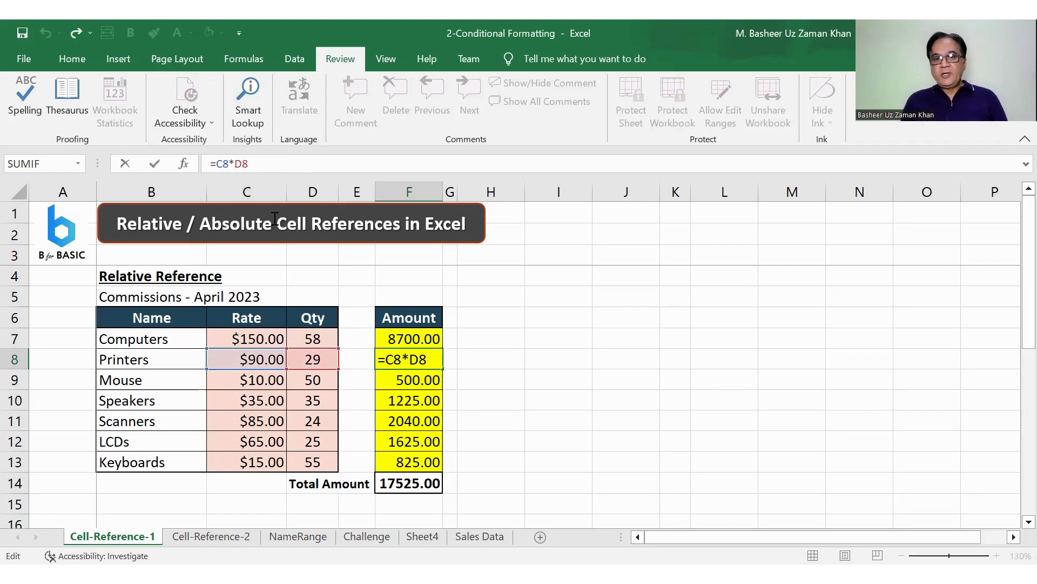
{"action": "left_click", "coordinate": [403, 381]}
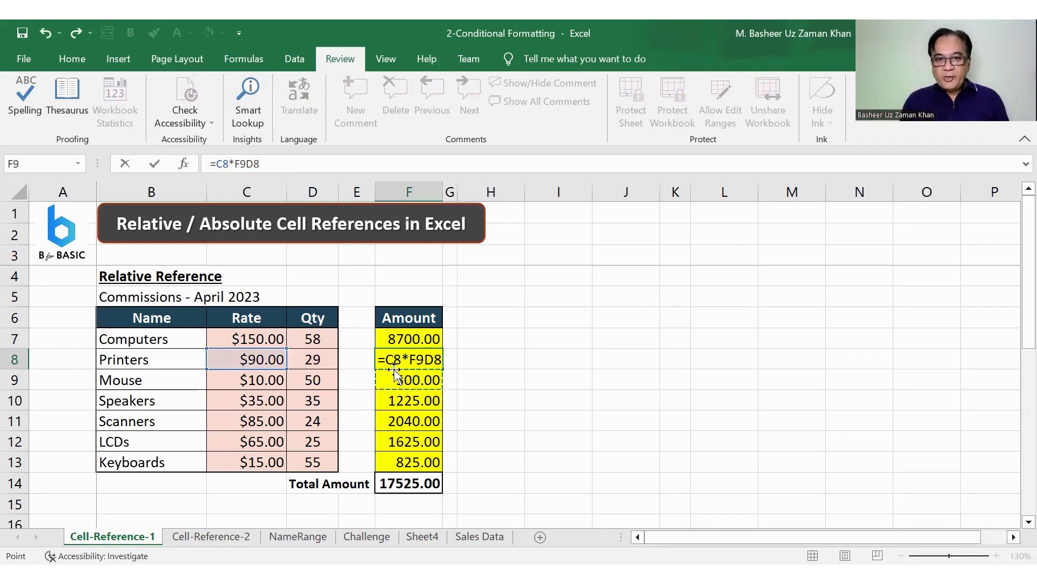
{"action": "key", "text": "BackSpace"}
{"action": "key", "text": "BackSpace"}
{"action": "key", "text": "Return"}
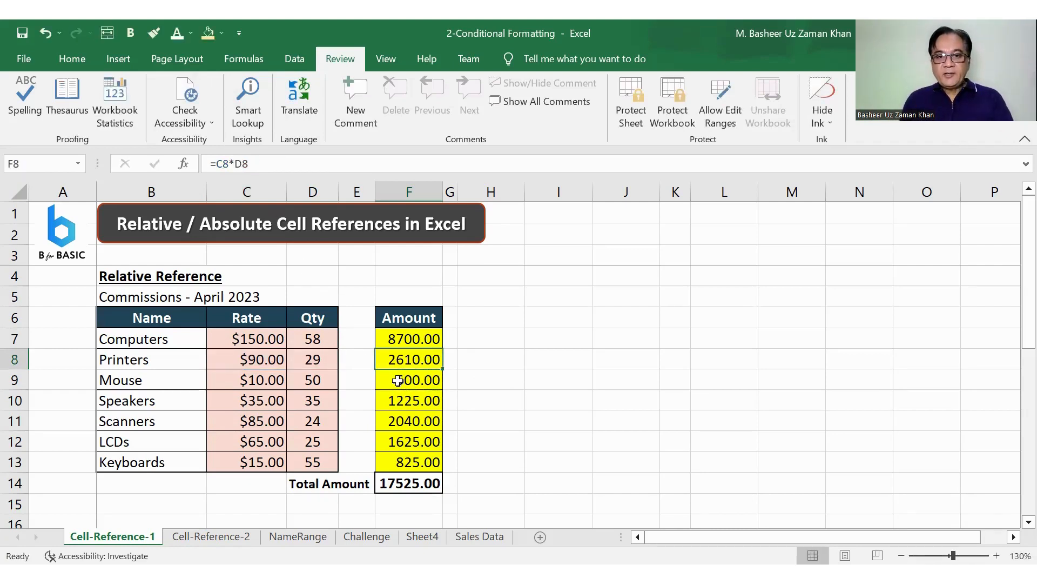
- Inspect the Mouse and Scanners amount formulas in F9 and F11 along with the rate and quantity cells they use
{"action": "left_click", "coordinate": [229, 163]}
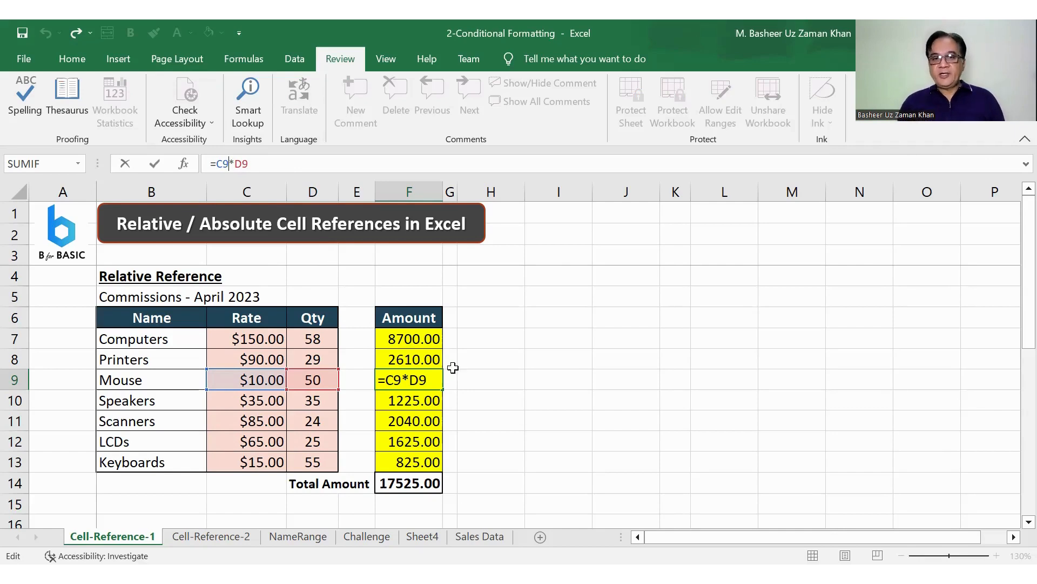
{"action": "left_click", "coordinate": [468, 422]}
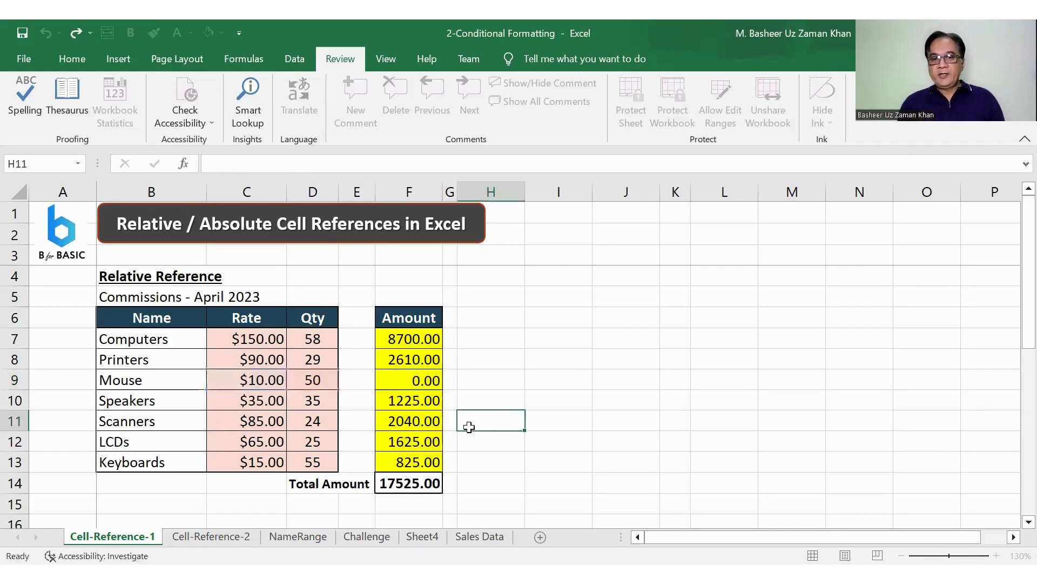
{"action": "left_click", "coordinate": [388, 383]}
{"action": "left_click_drag", "start_coordinate": [278, 386], "coordinate": [319, 381]}
{"action": "left_click", "coordinate": [399, 422]}
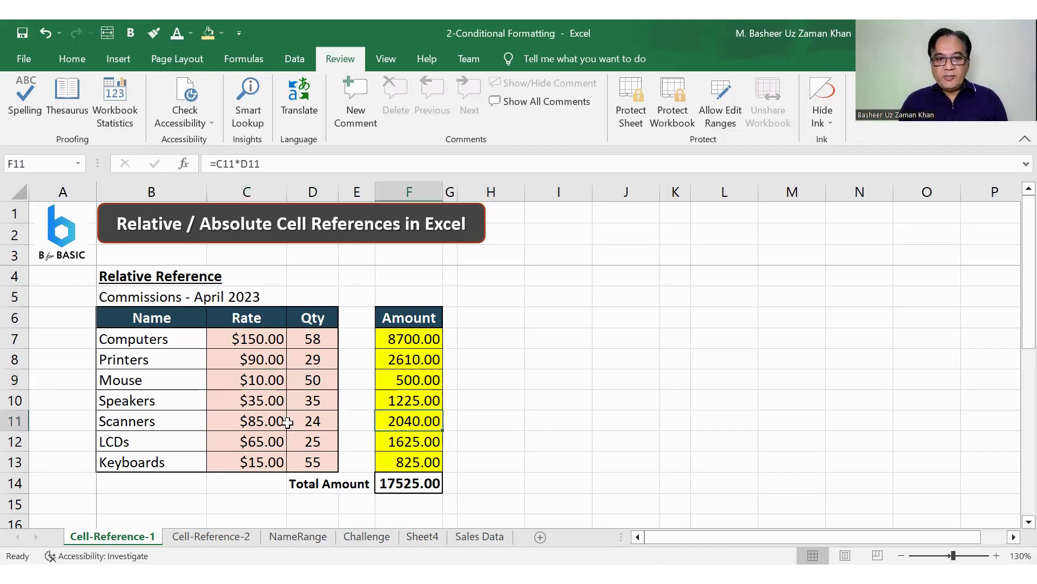
{"action": "left_click_drag", "start_coordinate": [271, 421], "coordinate": [338, 423]}
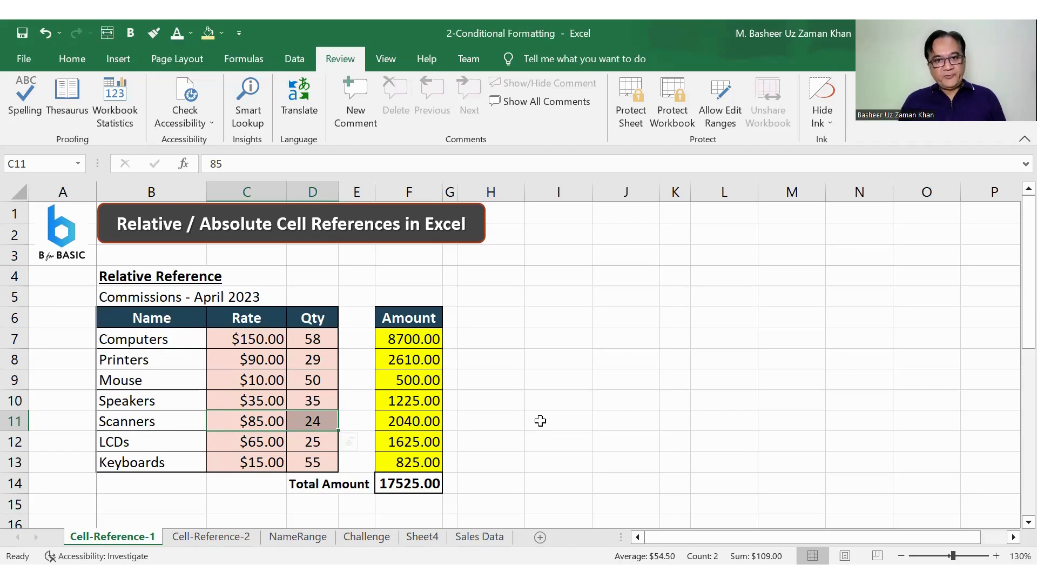
- In the Absolute Cell References table, enter the formula =C21*D21 in F21 and fill it down the Amount column through F27
{"action": "scroll", "coordinate": [540, 420], "scroll_direction": "down", "scroll_amount": 4}
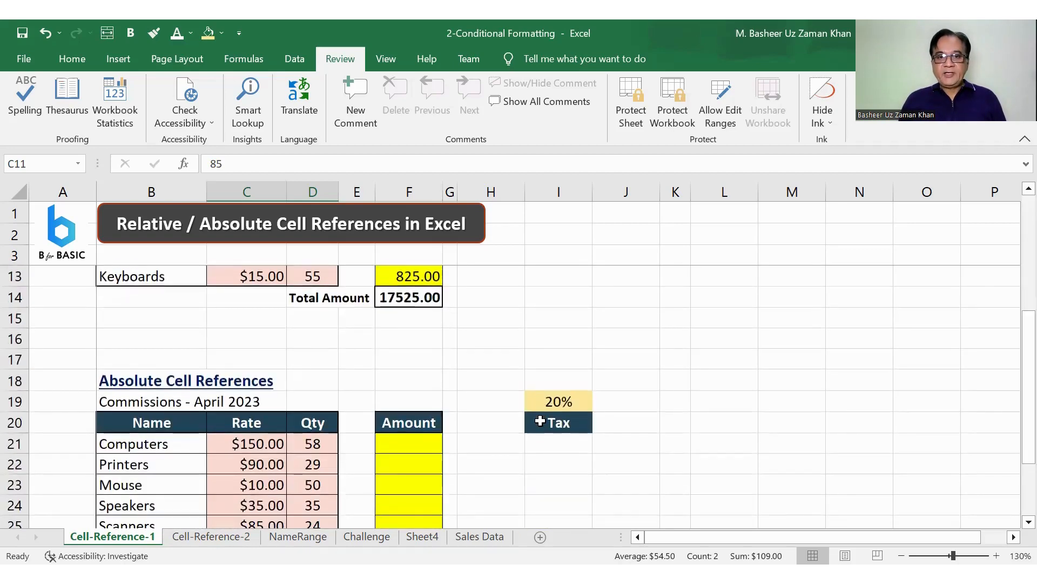
{"action": "scroll", "coordinate": [540, 420], "scroll_direction": "down", "scroll_amount": 2}
{"action": "scroll", "coordinate": [540, 420], "scroll_direction": "up", "scroll_amount": 2}
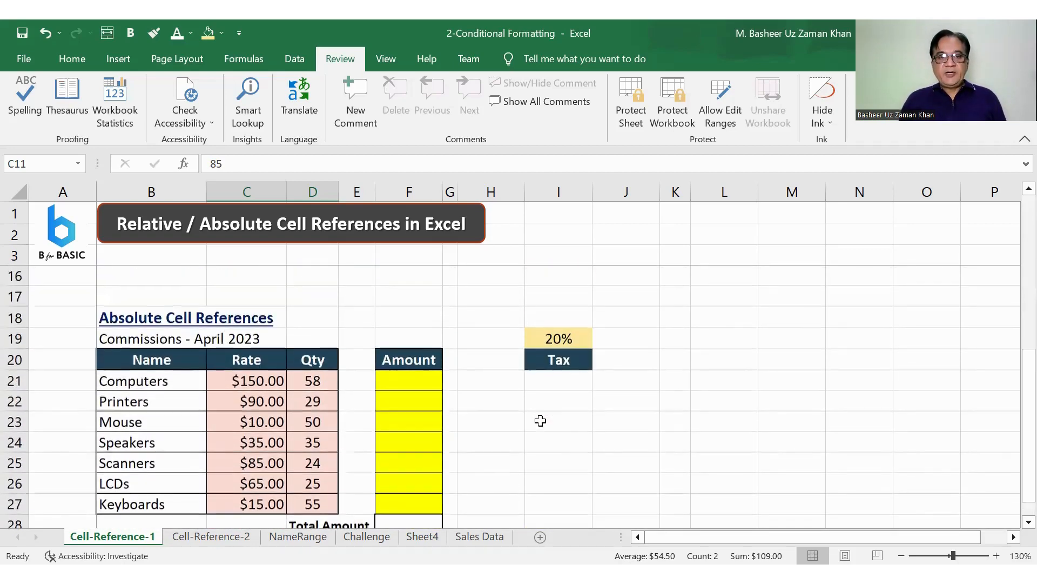
{"action": "scroll", "coordinate": [541, 420], "scroll_direction": "down", "scroll_amount": 1}
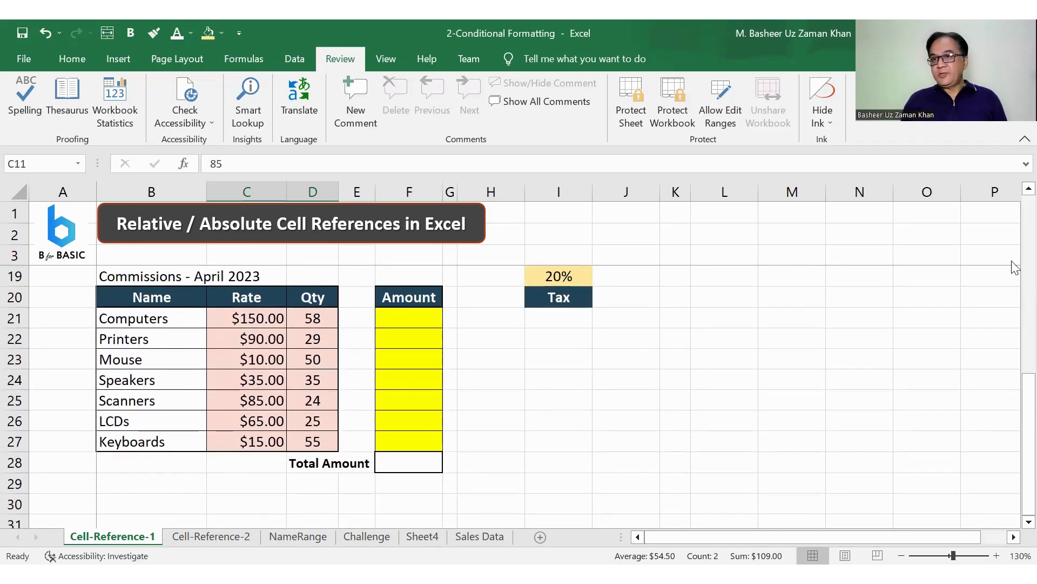
{"action": "left_click", "coordinate": [1028, 189]}
{"action": "left_click", "coordinate": [1029, 189]}
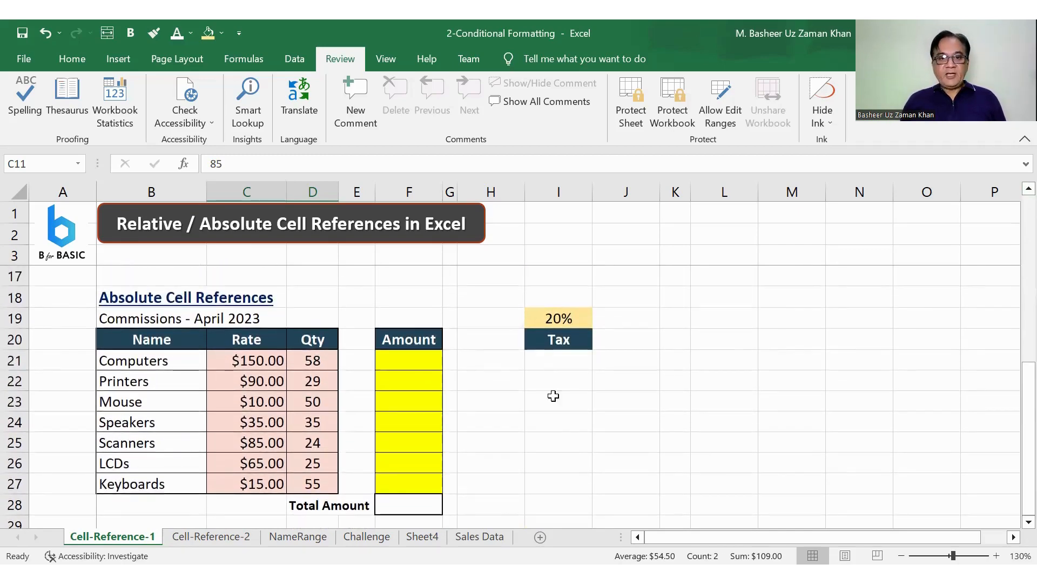
{"action": "left_click", "coordinate": [410, 361]}
{"action": "type", "text": "="}
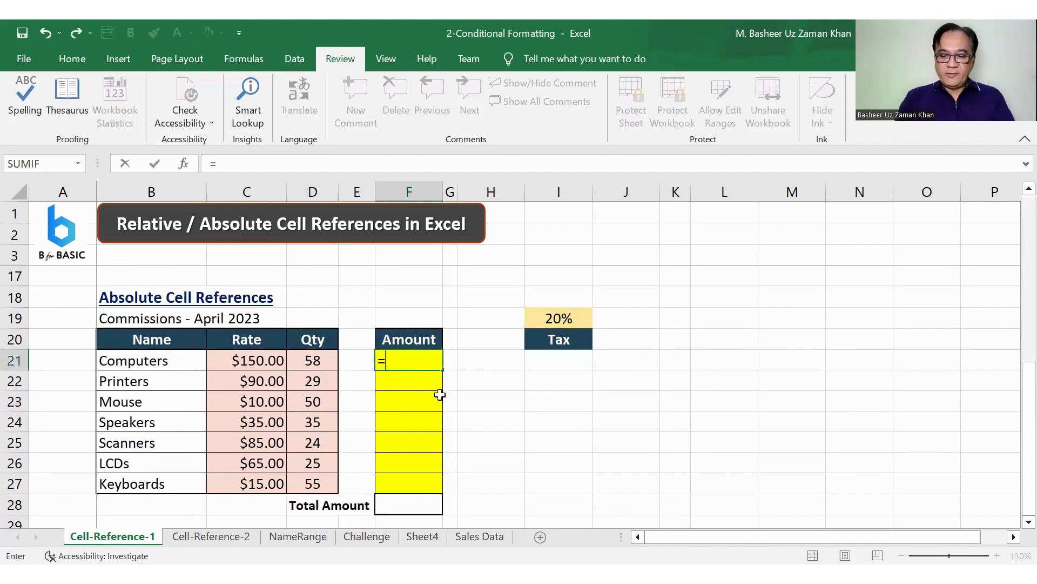
{"action": "key", "text": "Left"}
{"action": "key", "text": "Left"}
{"action": "key", "text": "Left"}
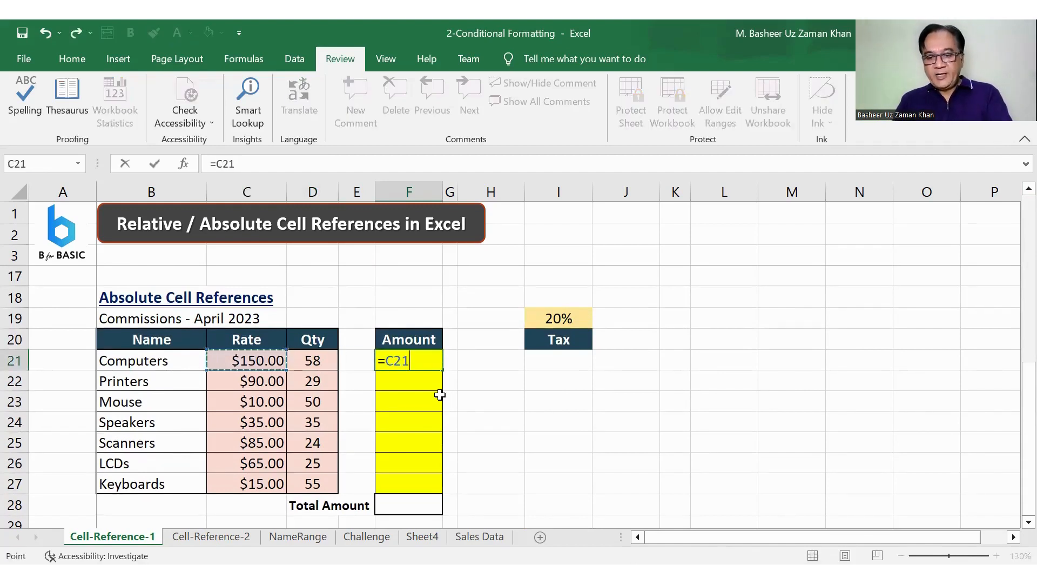
{"action": "type", "text": "*"}
{"action": "key", "text": "Left"}
{"action": "key", "text": "Left"}
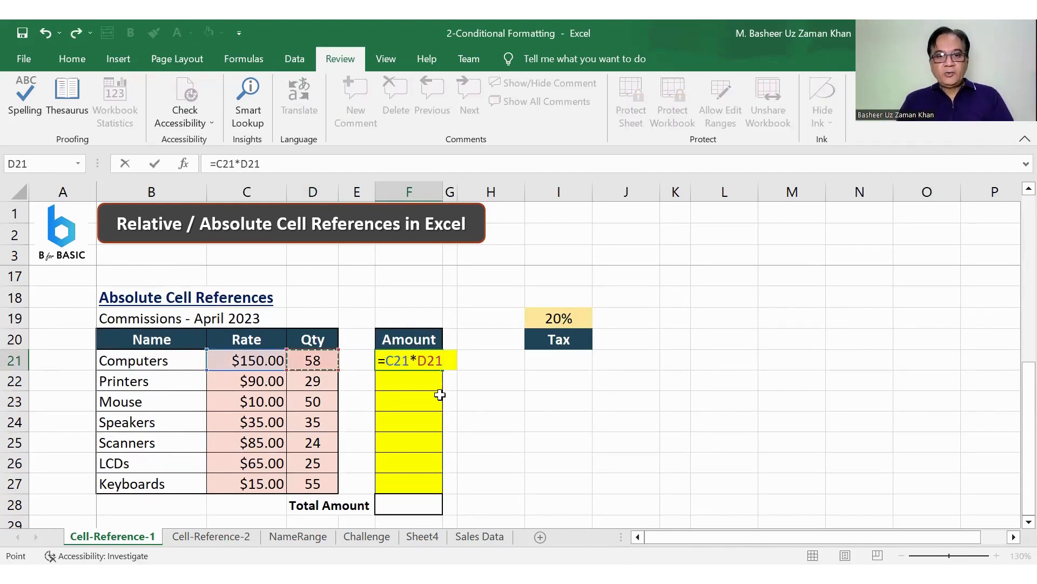
{"action": "key", "text": "Return"}
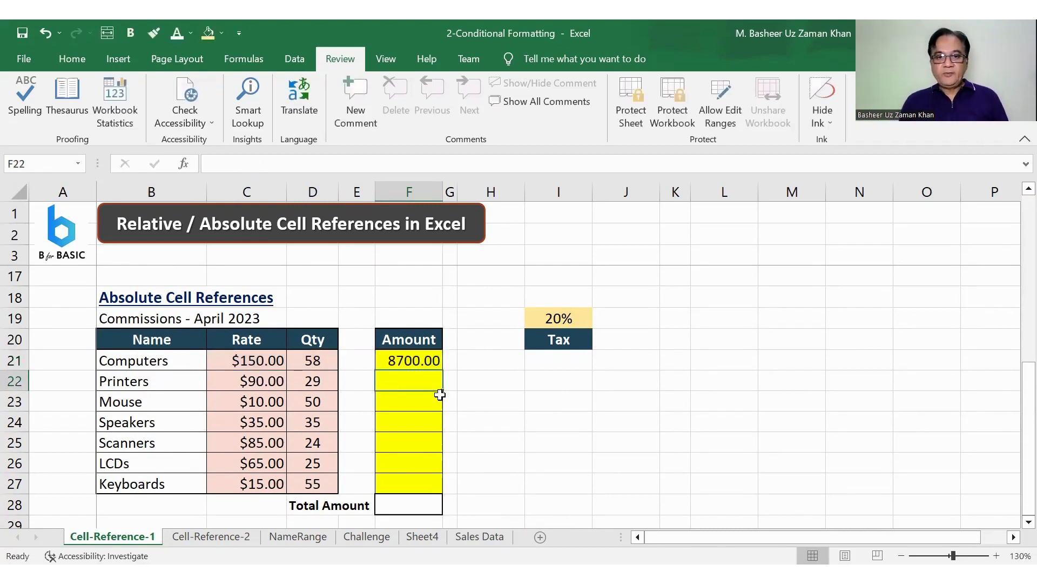
{"action": "left_click", "coordinate": [432, 363]}
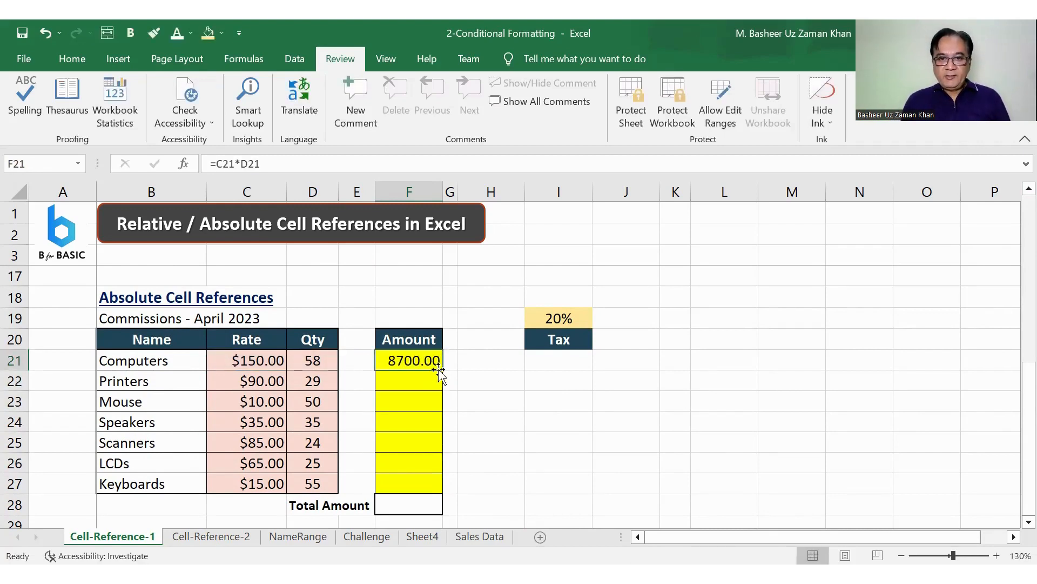
{"action": "left_click_drag", "start_coordinate": [441, 370], "coordinate": [436, 489]}
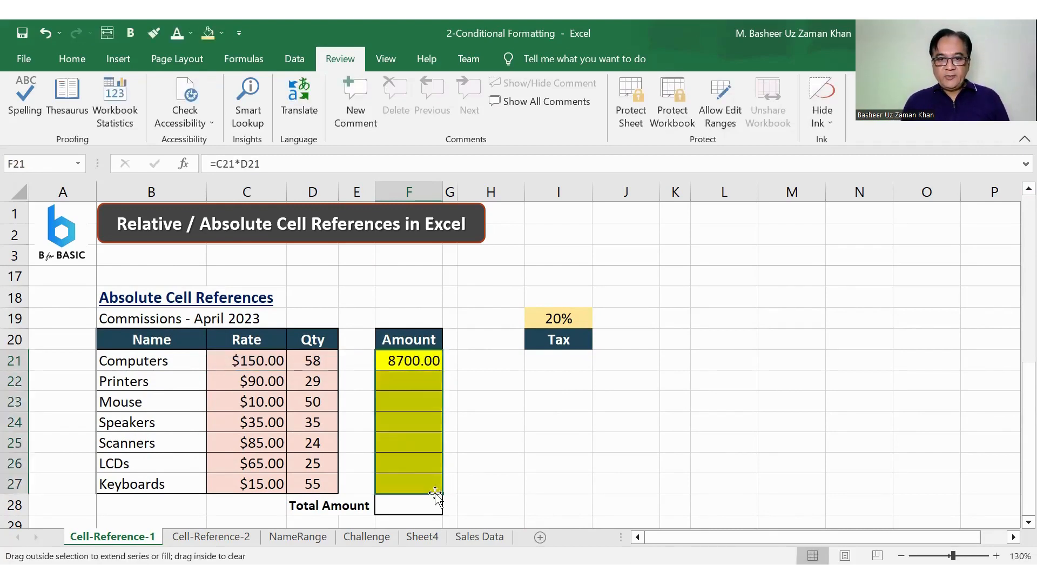
- Enter the formula =SUM(F21:F27) in F28 to calculate the Total Amount of the second table
{"action": "left_click", "coordinate": [411, 505]}
{"action": "type", "text": "="}
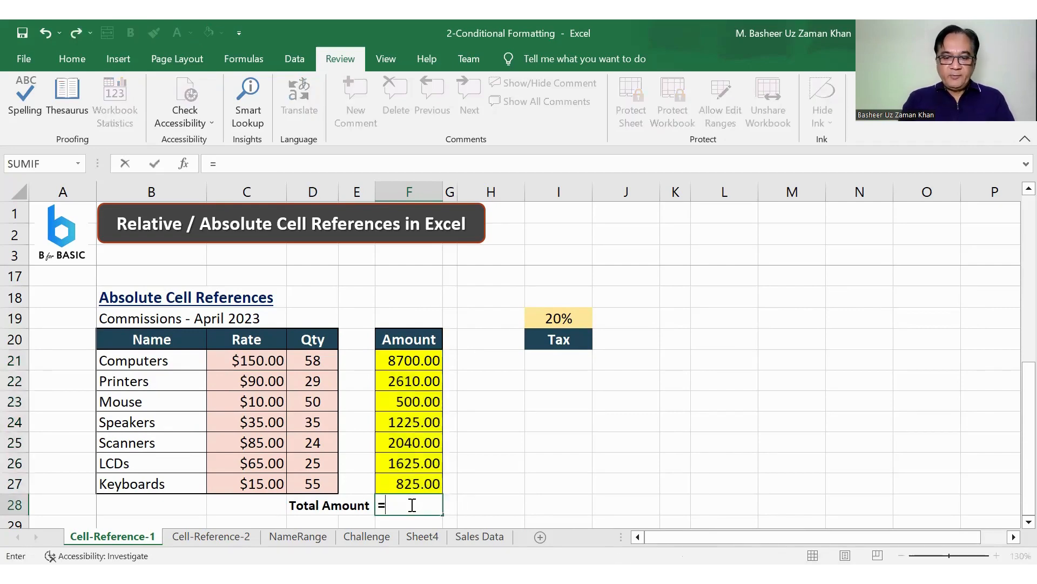
{"action": "type", "text": "sum("}
{"action": "key", "text": "Up"}
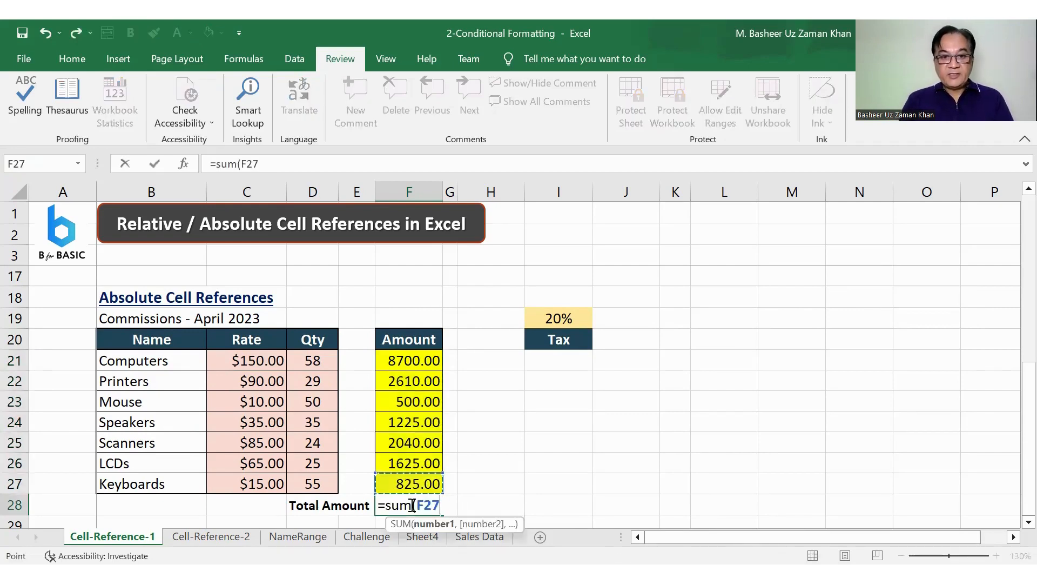
{"action": "key", "text": "shift+Up"}
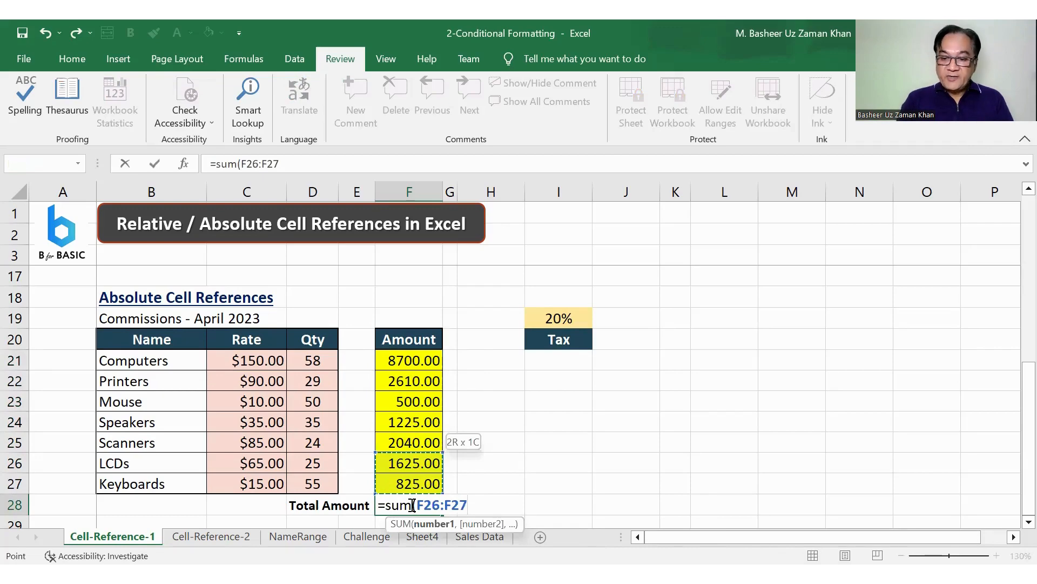
{"action": "key", "text": "shift+Up"}
{"action": "key", "text": "shift+Up"}
{"action": "key", "text": "shift+Up"}
{"action": "key", "text": "shift+Up"}
{"action": "key", "text": "shift+Up"}
{"action": "type", "text": ")"}
{"action": "key", "text": "Return"}
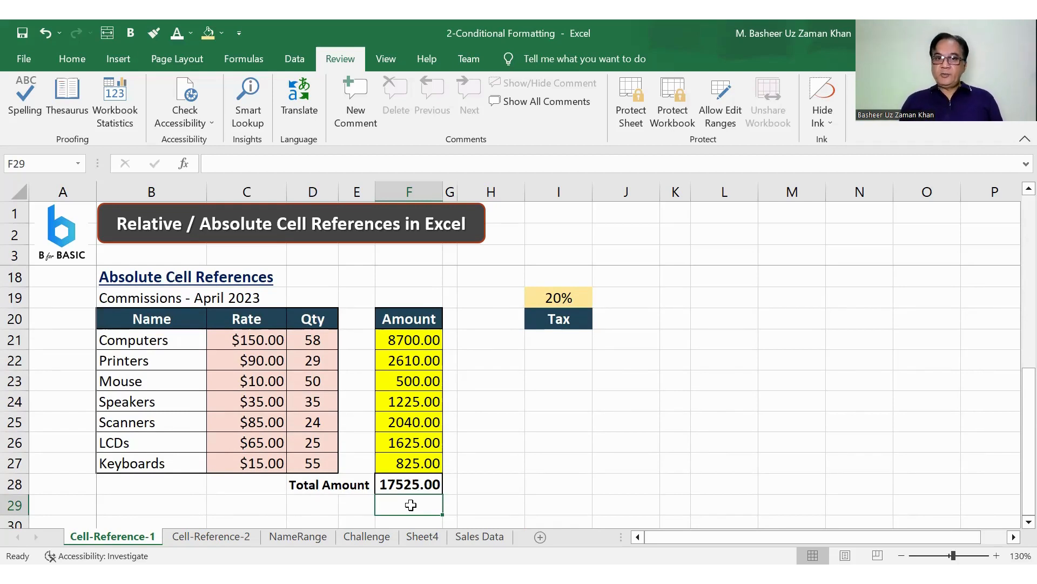
- Enter 20% in H21 and H22 as a separate tax rate beside the Computers and Printers amounts
{"action": "left_click", "coordinate": [569, 299]}
{"action": "left_click_drag", "start_coordinate": [500, 323], "coordinate": [486, 463]}
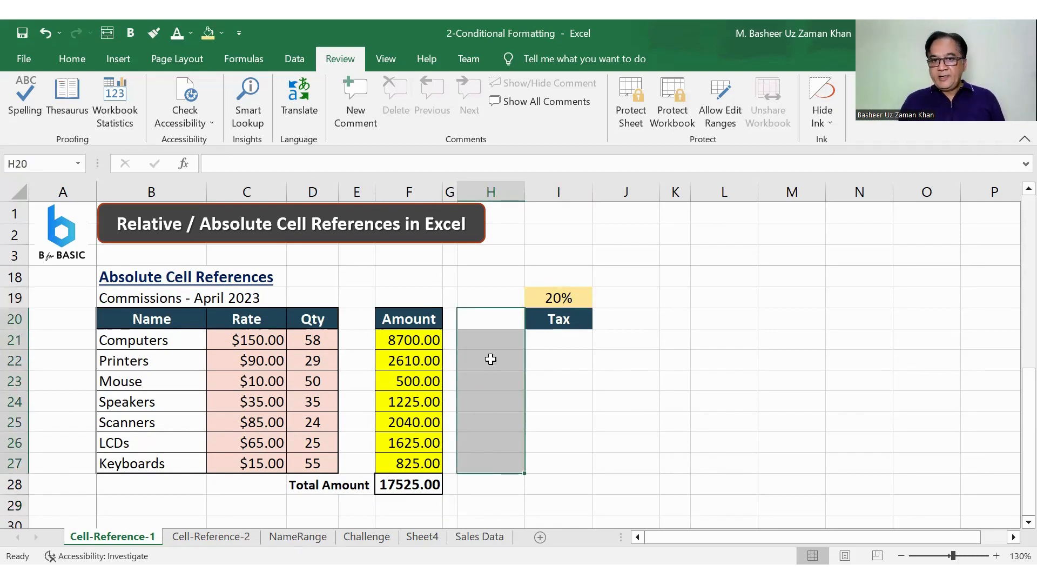
{"action": "left_click", "coordinate": [486, 339]}
{"action": "type", "text": "20"}
{"action": "key", "text": "Return"}
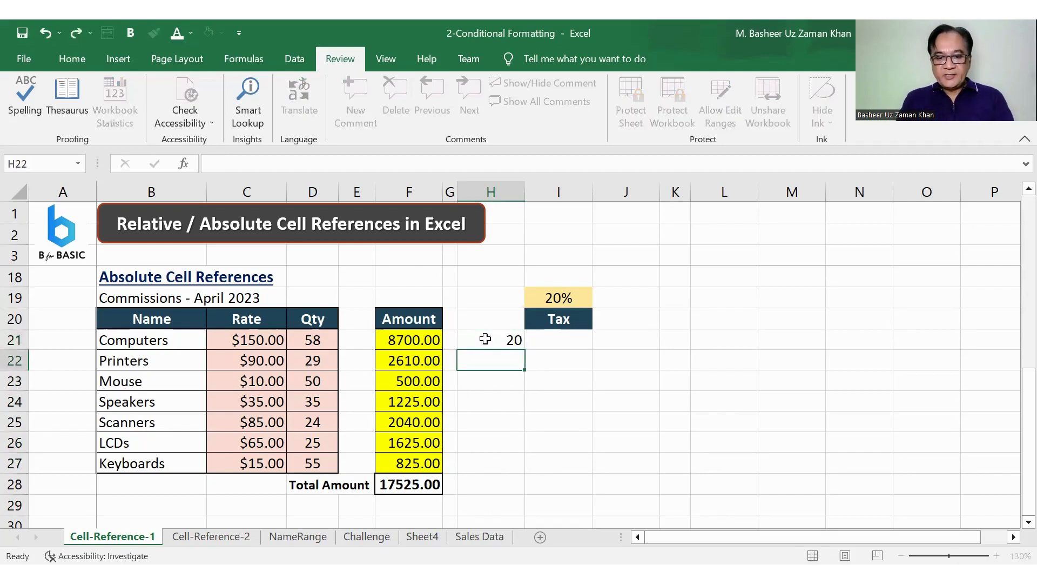
{"action": "left_click", "coordinate": [486, 338]}
{"action": "type", "text": "20%"}
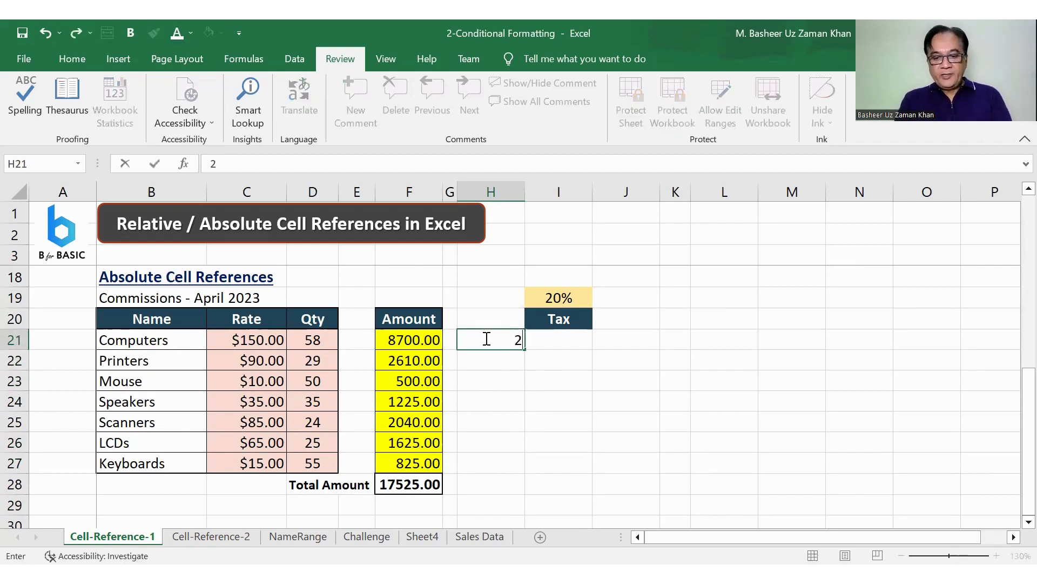
{"action": "key", "text": "Return"}
{"action": "type", "text": "20"}
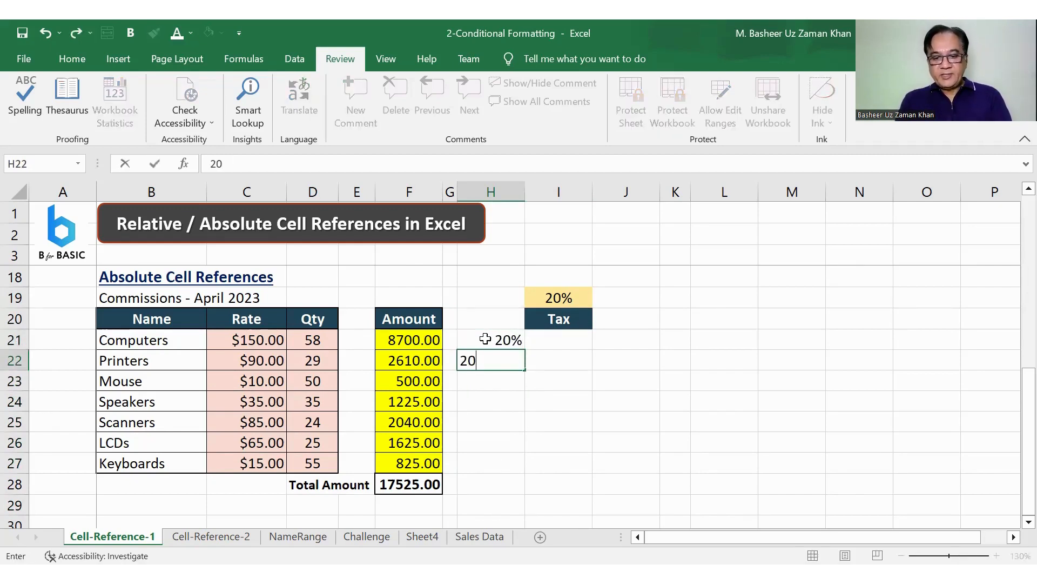
{"action": "type", "text": "%"}
{"action": "key", "text": "Return"}
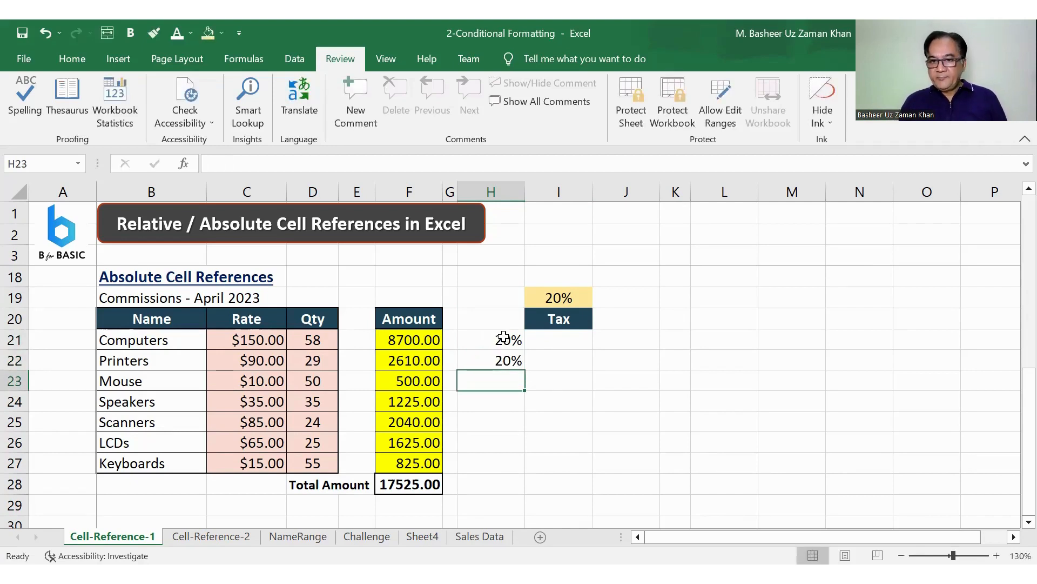
- Fill the 20% rate down column H through H27 and clear the range H21:H27
{"action": "left_click_drag", "start_coordinate": [501, 341], "coordinate": [507, 467]}
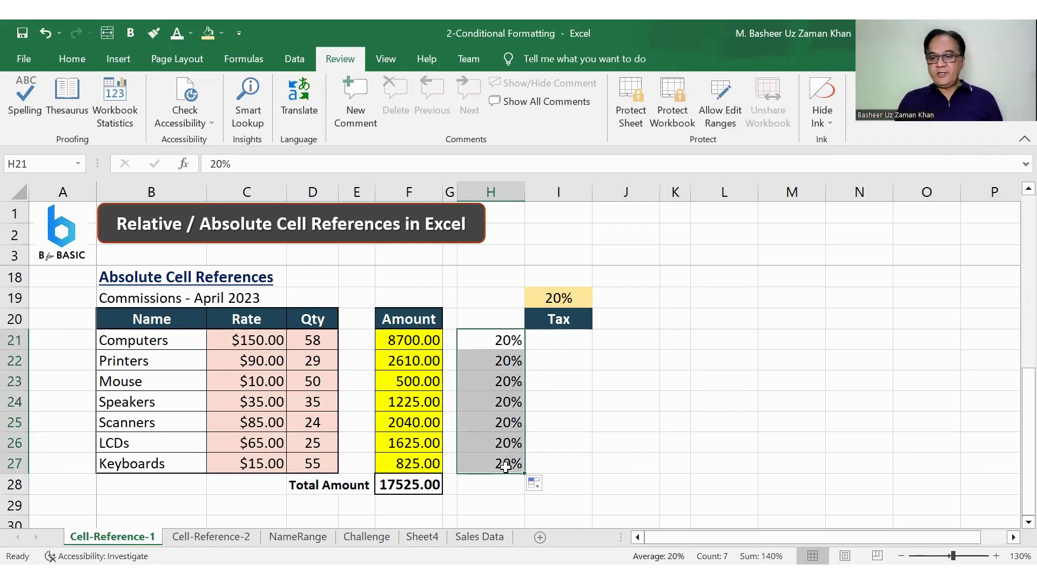
{"action": "key", "text": "Delete"}
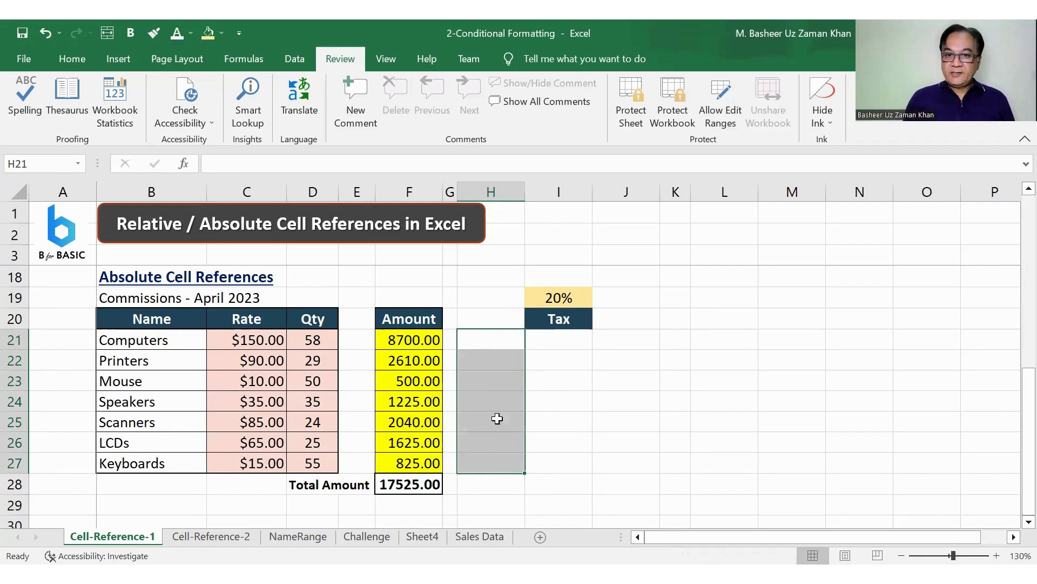
- Enter the formula =F21*I19 in I21 and fill it down the Tax column through I27
{"action": "left_click", "coordinate": [559, 299]}
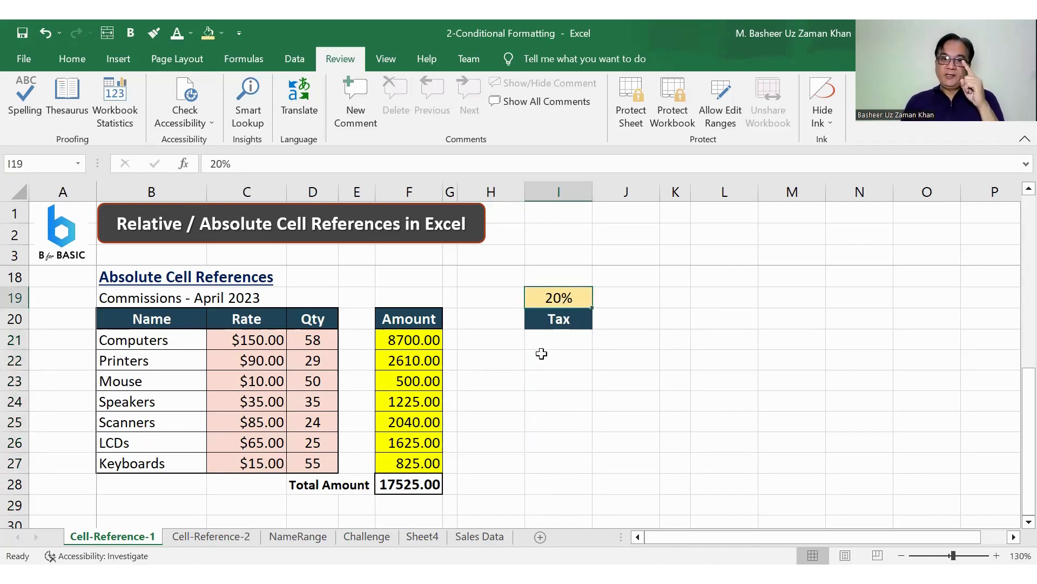
{"action": "left_click", "coordinate": [555, 340]}
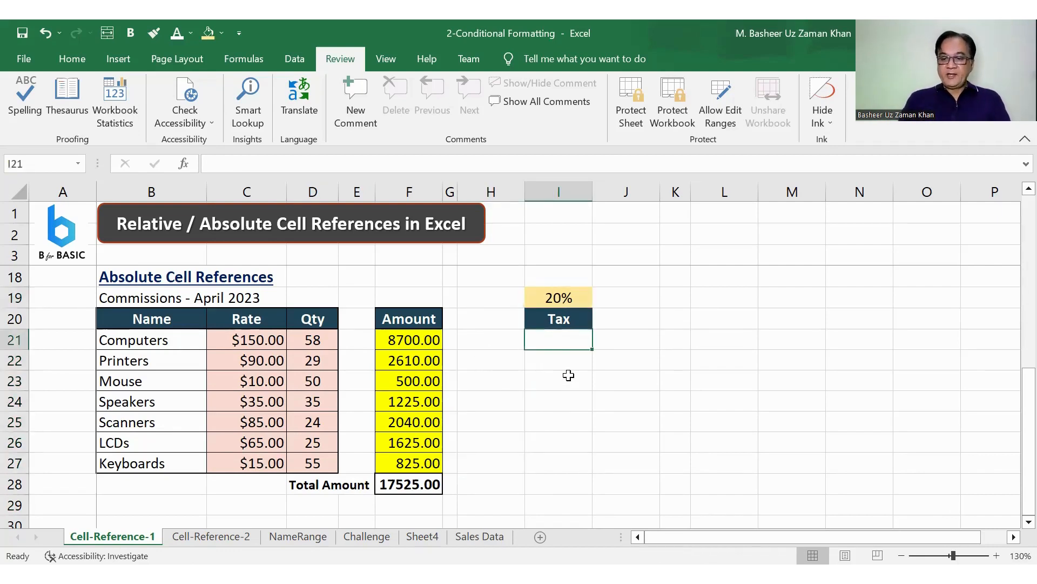
{"action": "type", "text": "="}
{"action": "key", "text": "Left"}
{"action": "key", "text": "Left"}
{"action": "key", "text": "Left"}
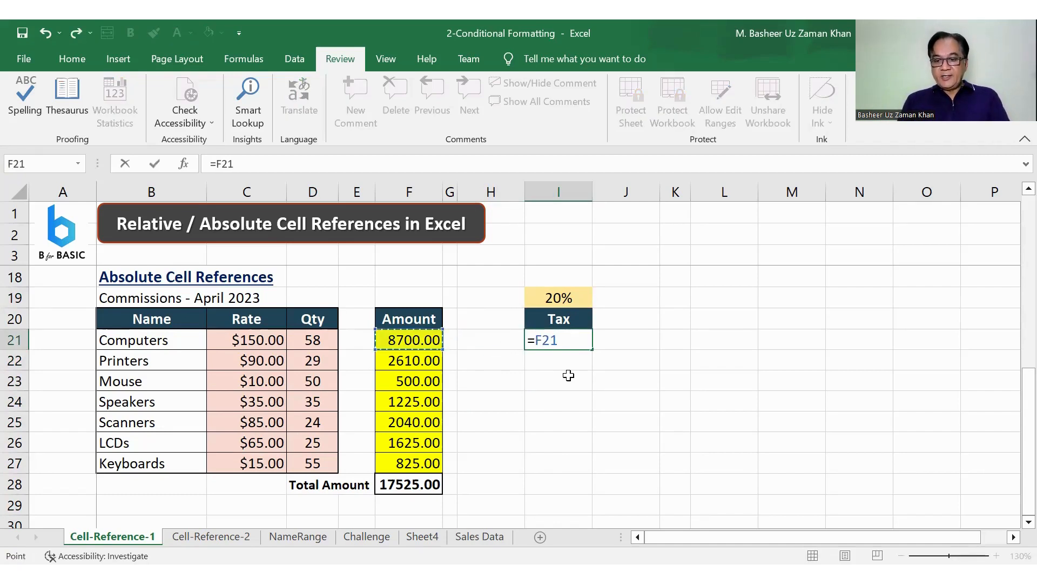
{"action": "type", "text": "*"}
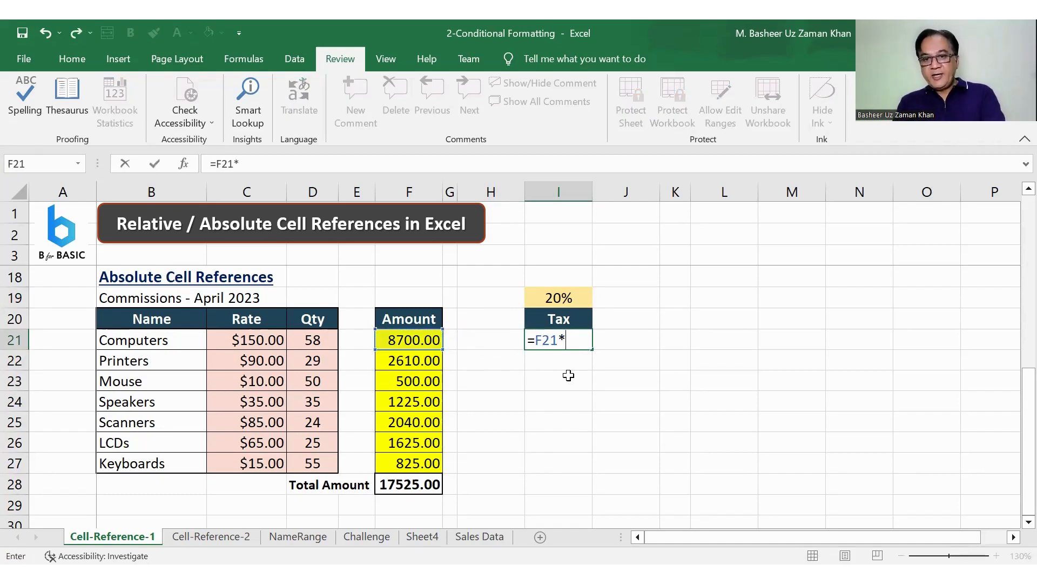
{"action": "left_click", "coordinate": [558, 296]}
{"action": "key", "text": "Return"}
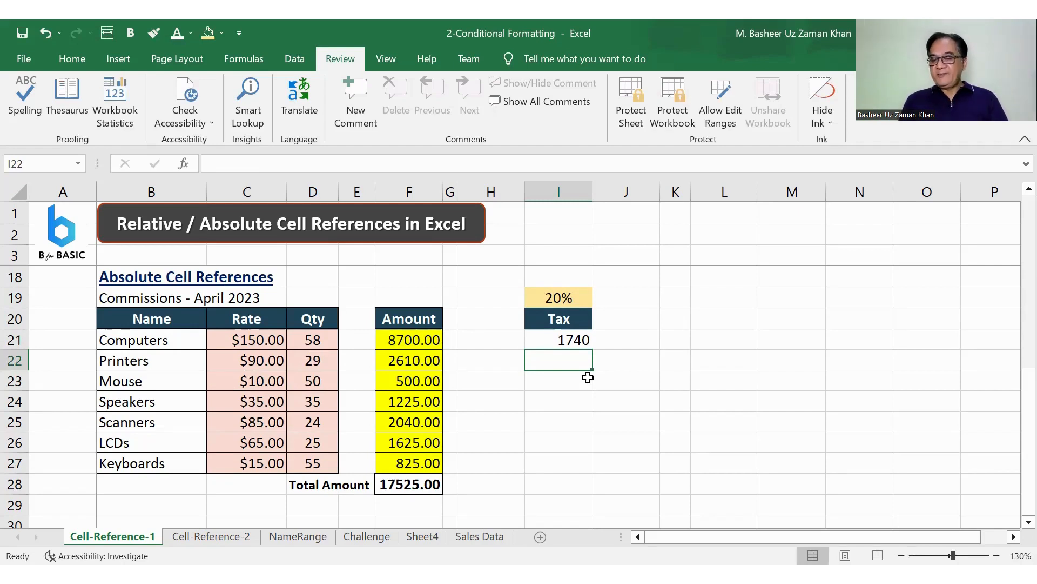
{"action": "left_click", "coordinate": [574, 340]}
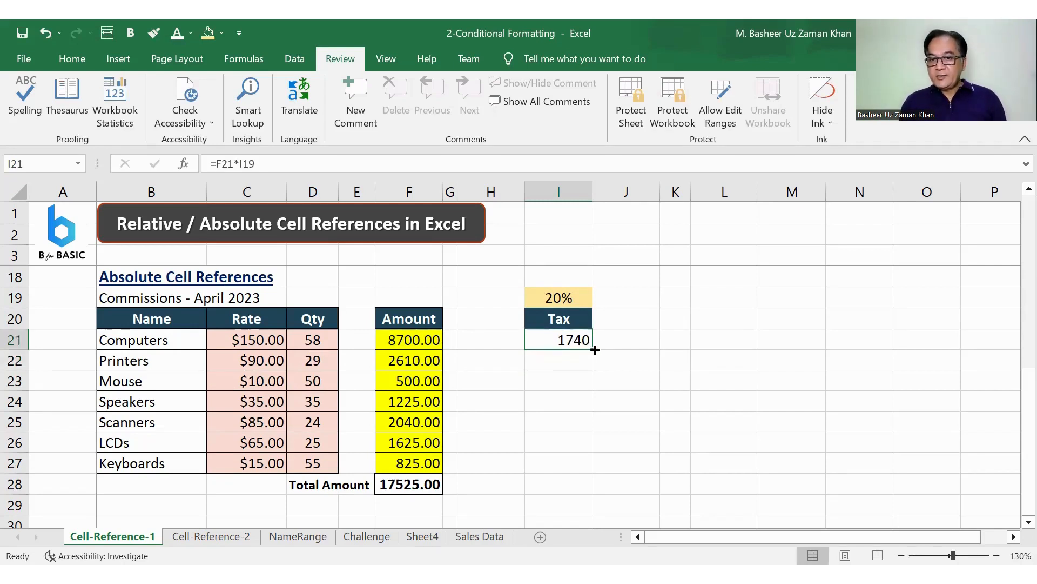
{"action": "left_click_drag", "start_coordinate": [593, 350], "coordinate": [593, 473]}
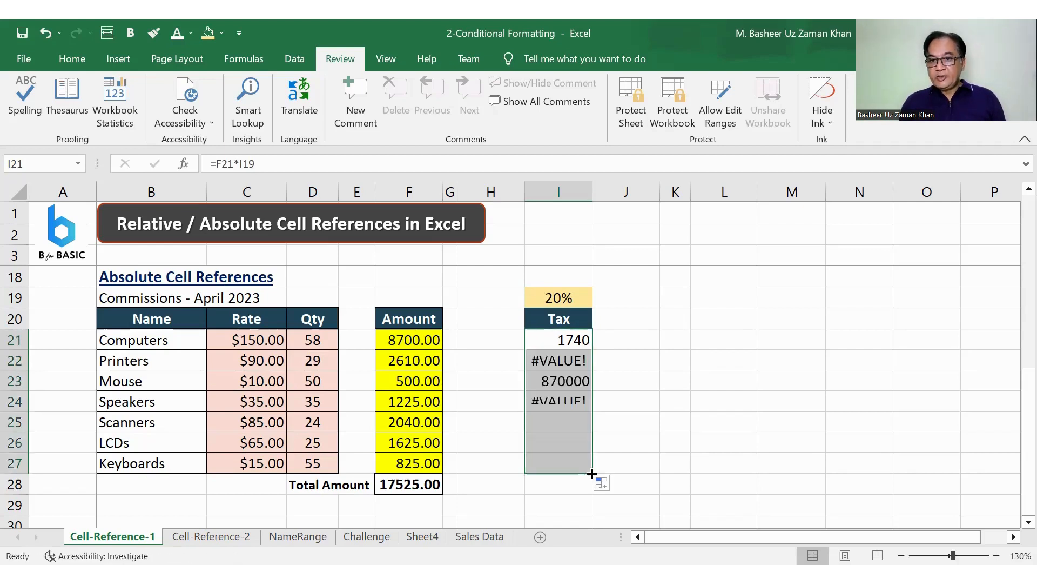
- Inspect the tax formulas in I22 and I23 to see which cells they reference compared with the tax rate cell I19
{"action": "left_click", "coordinate": [574, 360]}
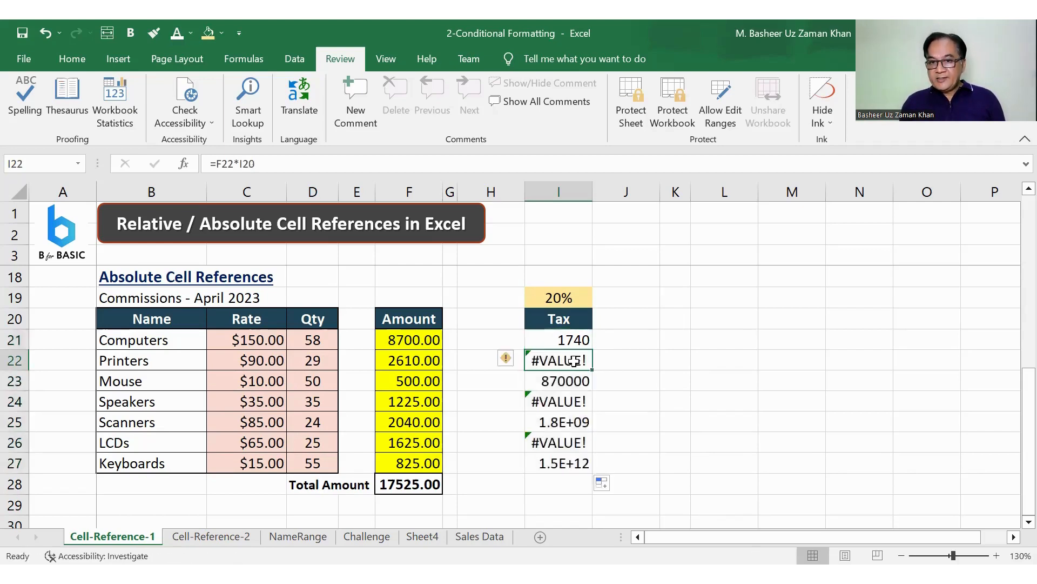
{"action": "left_click", "coordinate": [225, 163]}
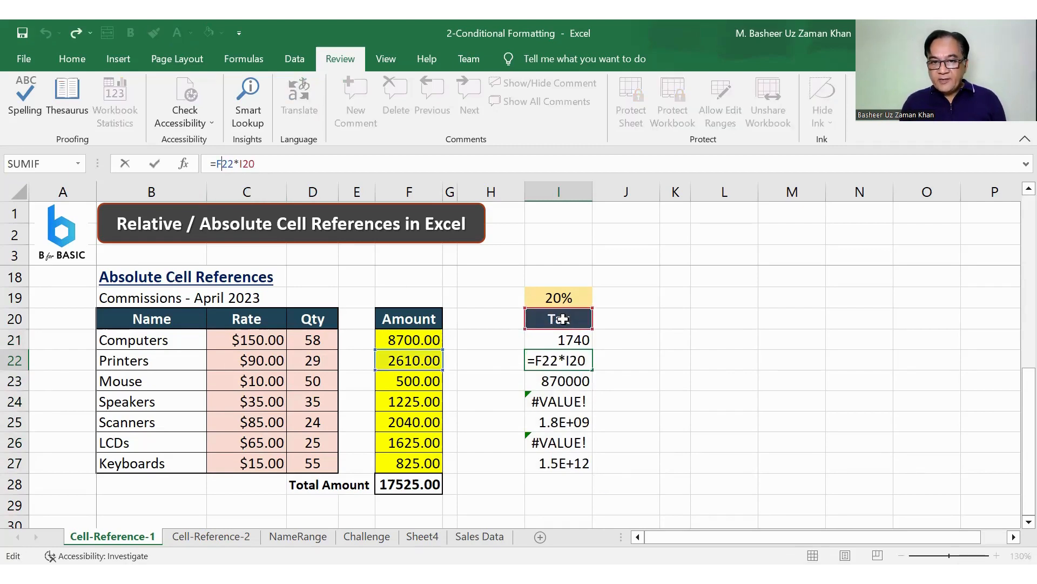
{"action": "left_click", "coordinate": [564, 381]}
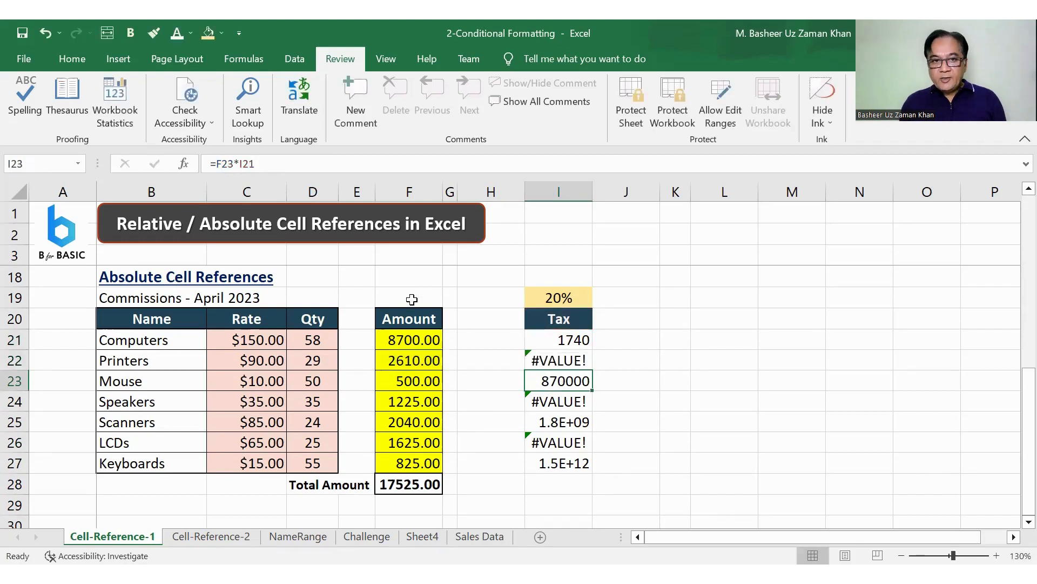
{"action": "left_click", "coordinate": [233, 163]}
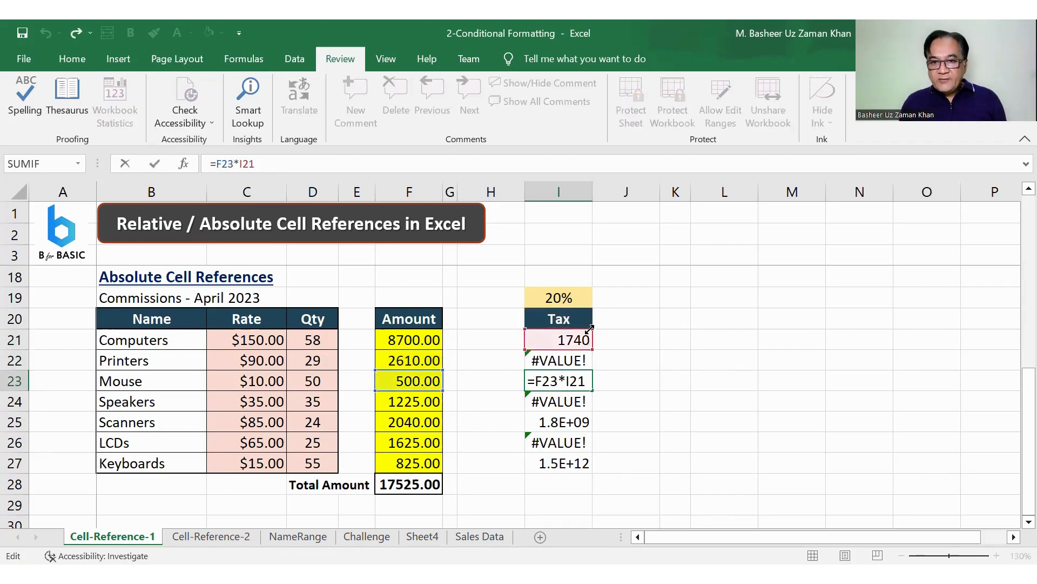
{"action": "left_click", "coordinate": [563, 295]}
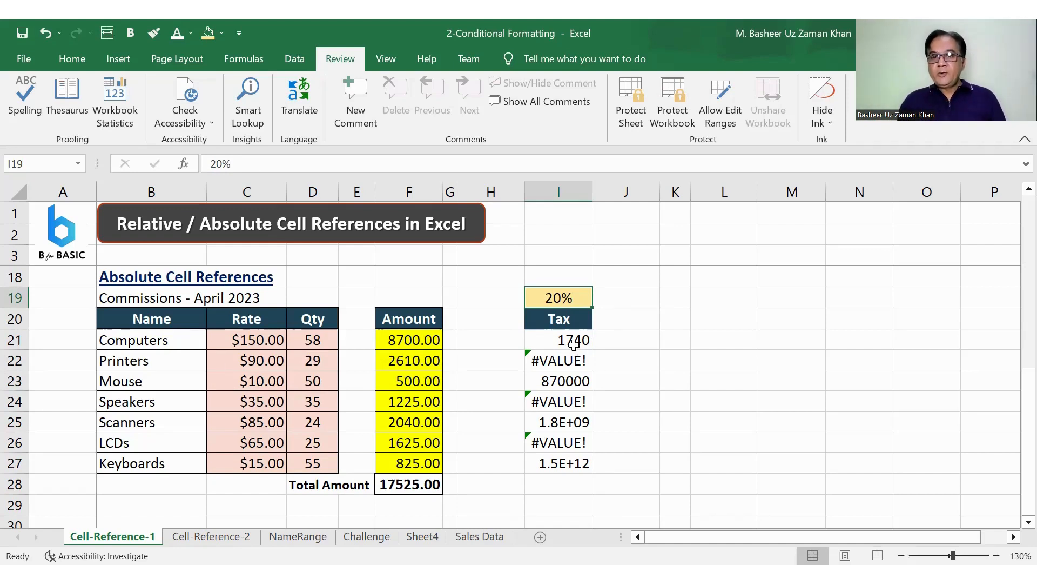
- Clear the tax formulas from I21:I27 and select I21, the first Tax cell
{"action": "left_click_drag", "start_coordinate": [574, 343], "coordinate": [559, 463]}
{"action": "key", "text": "Delete"}
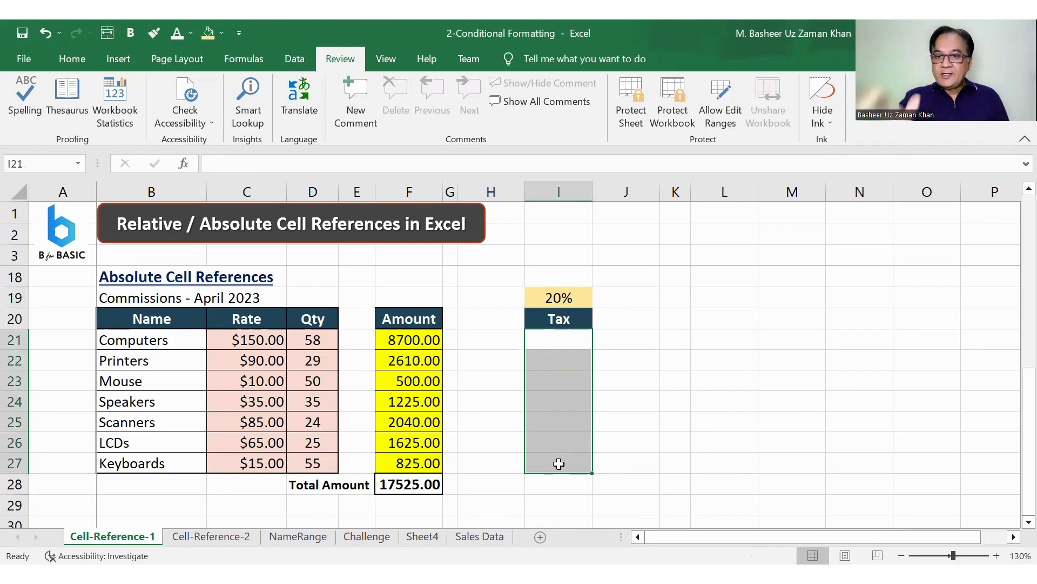
{"action": "left_click", "coordinate": [568, 337]}
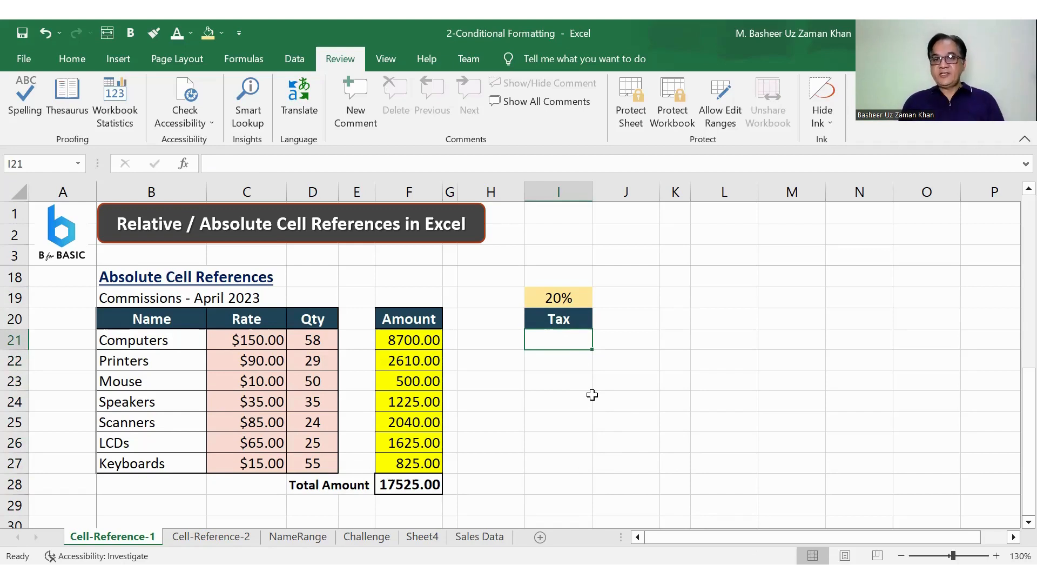
- Enter the formula =F21*I19 in I21 to calculate the Computers tax
{"action": "type", "text": "="}
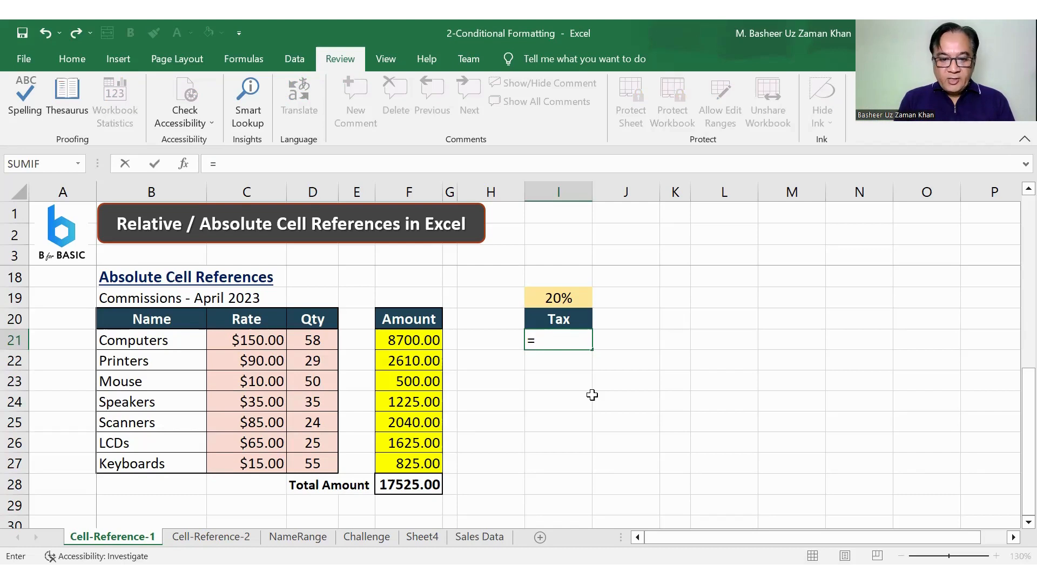
{"action": "left_click", "coordinate": [425, 341]}
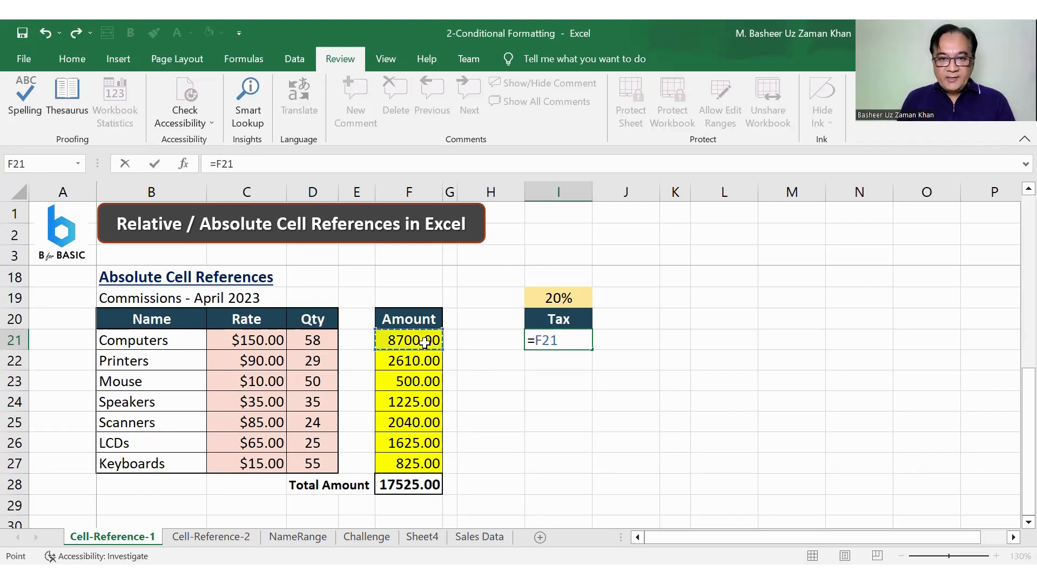
{"action": "type", "text": "*"}
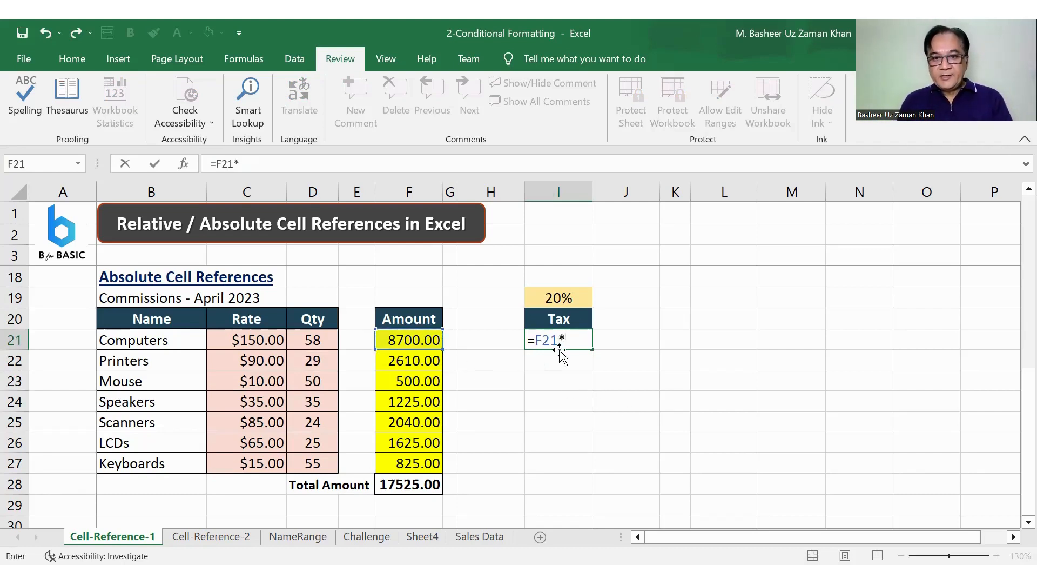
{"action": "left_click", "coordinate": [562, 296]}
{"action": "key", "text": "Return"}
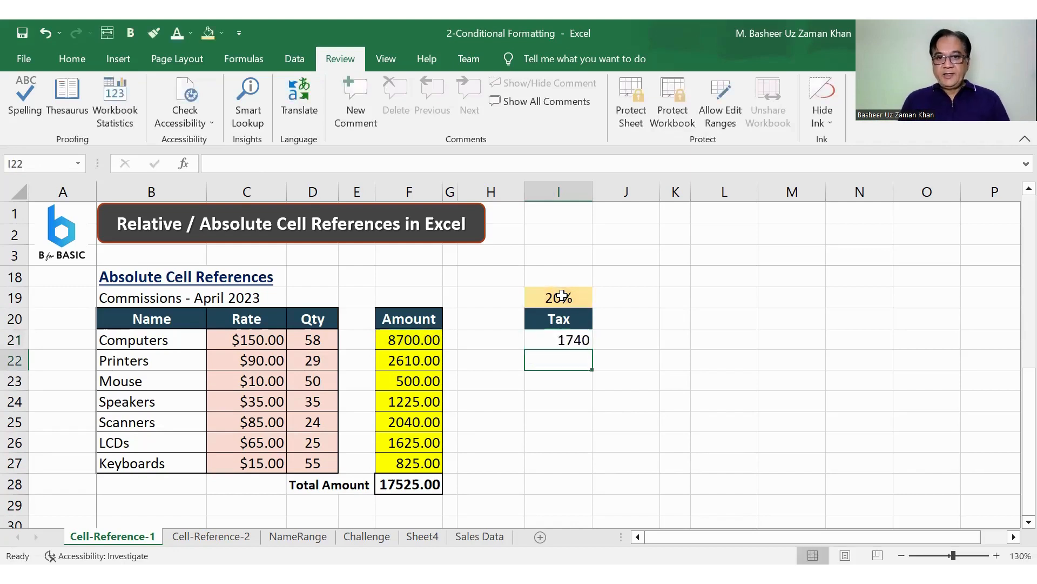
- Make the tax rate reference in I21 absolute so the formula reads =F21*$I$19
{"action": "left_click", "coordinate": [566, 342]}
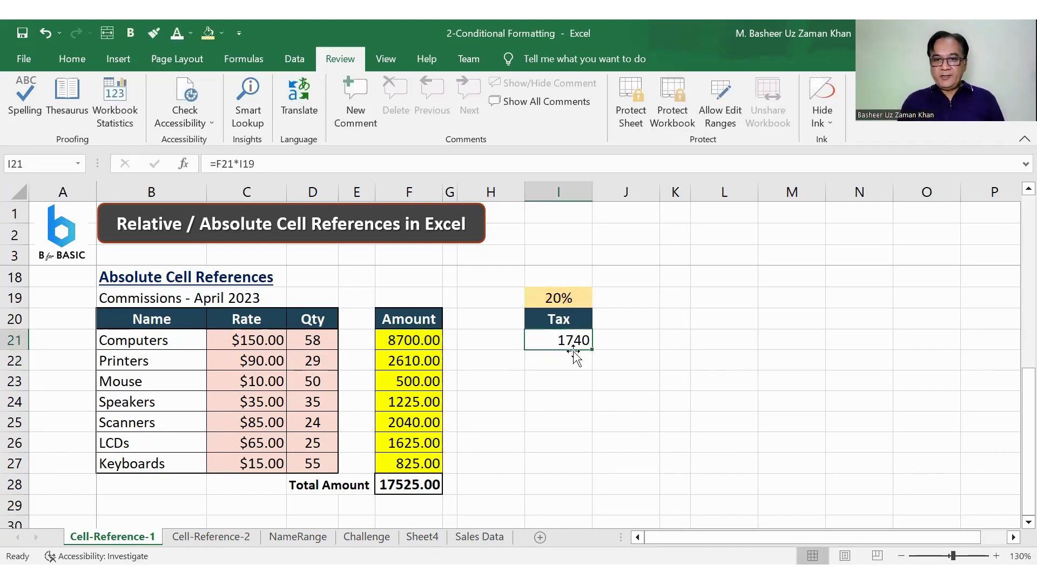
{"action": "left_click", "coordinate": [240, 163]}
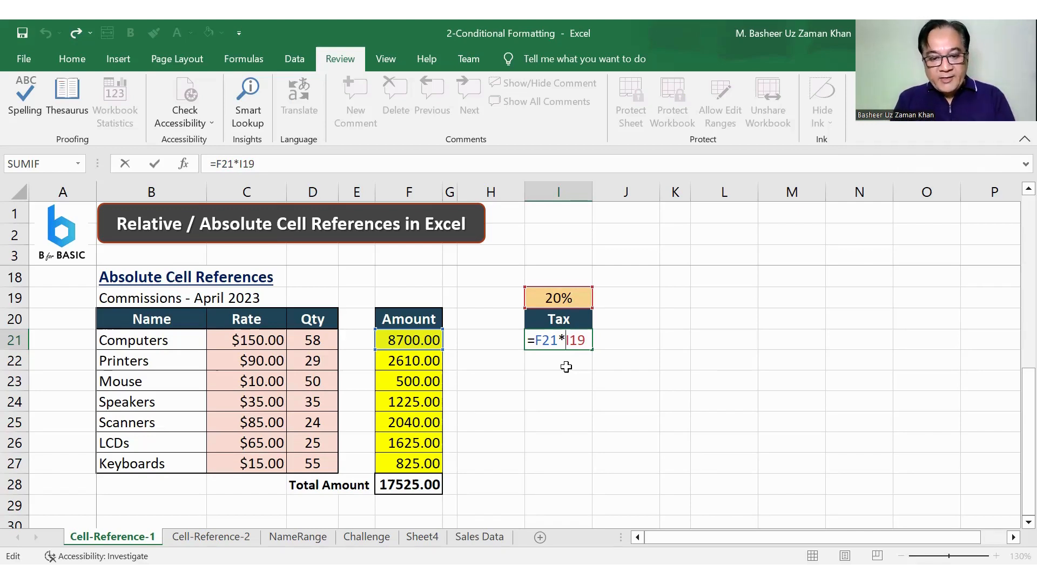
{"action": "type", "text": "$"}
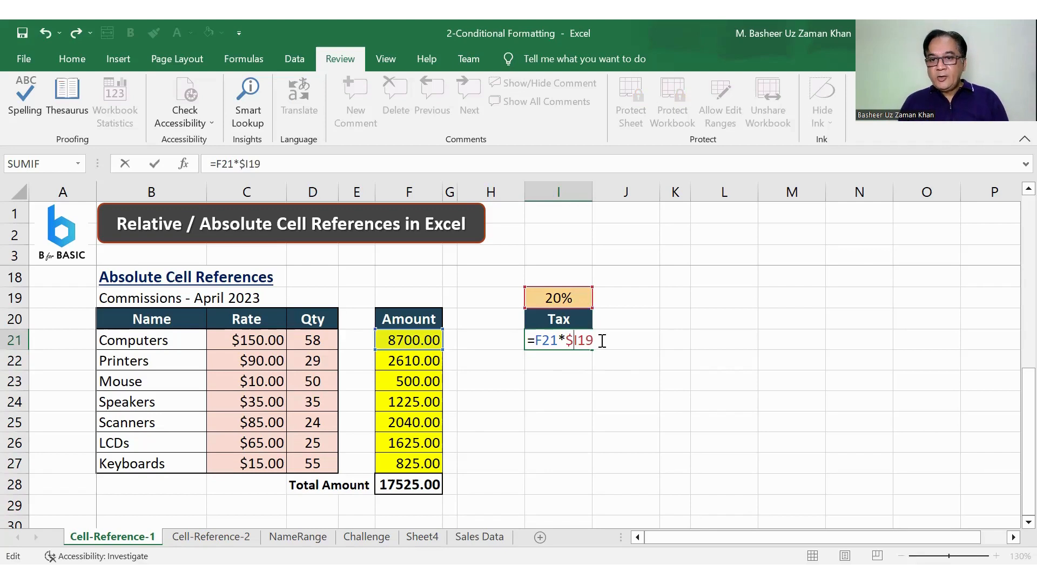
{"action": "left_click", "coordinate": [579, 340]}
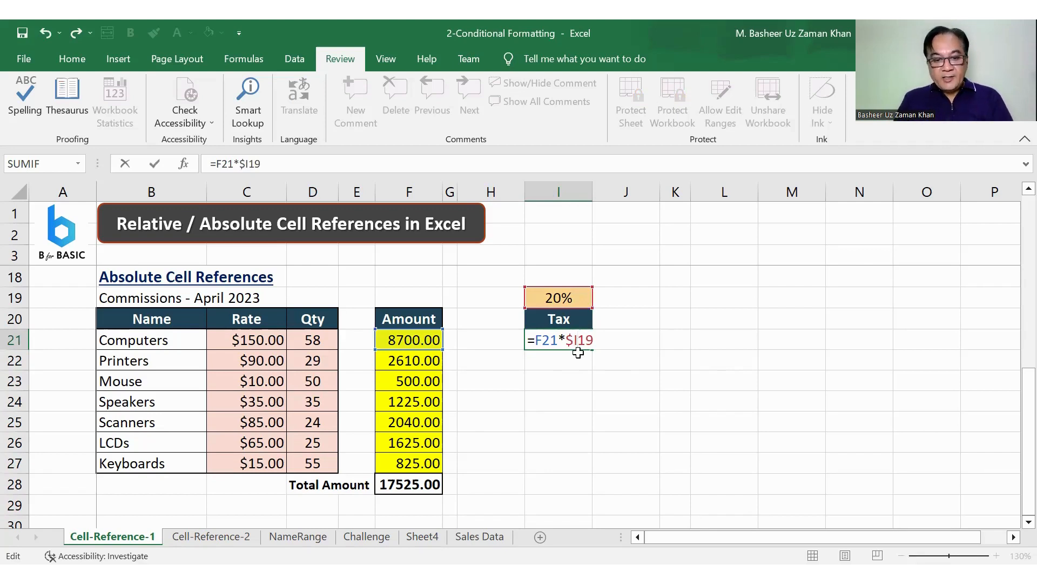
{"action": "type", "text": "$"}
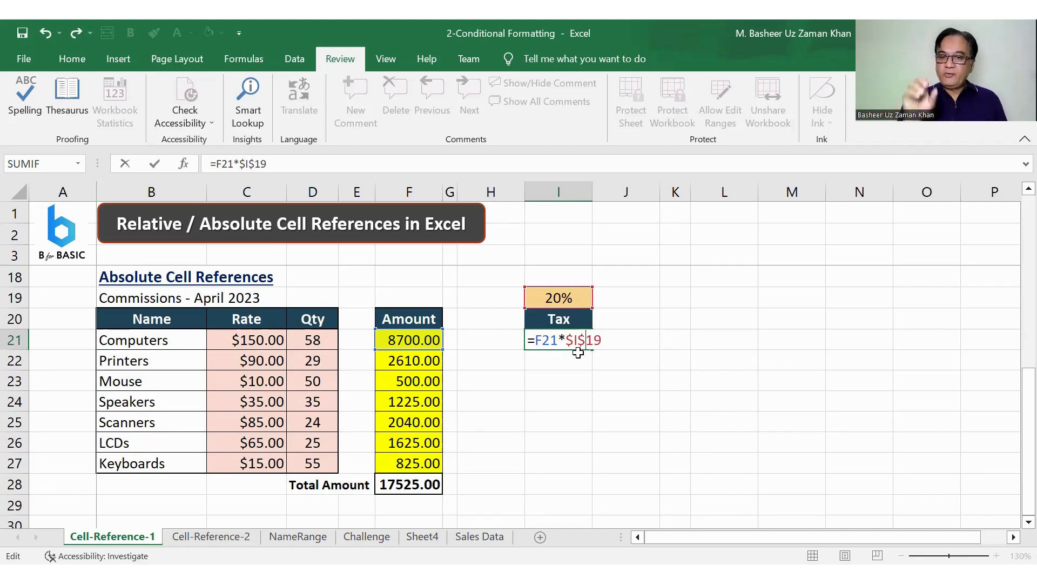
{"action": "key", "text": "Return"}
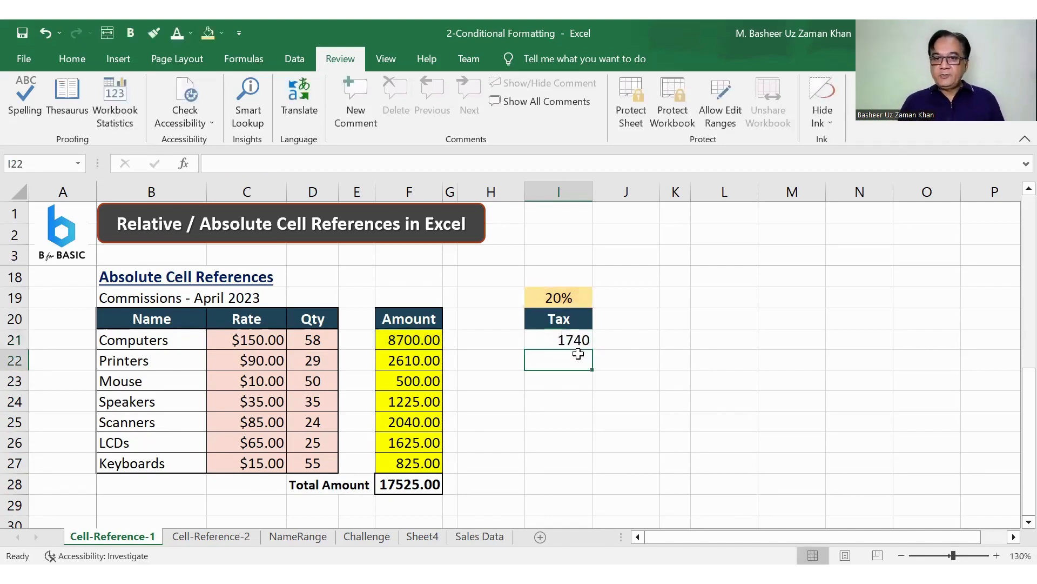
- Fill the tax formula from I21 down through I27 and check the cell references in I27
{"action": "left_click", "coordinate": [577, 340]}
{"action": "left_click_drag", "start_coordinate": [592, 349], "coordinate": [584, 469]}
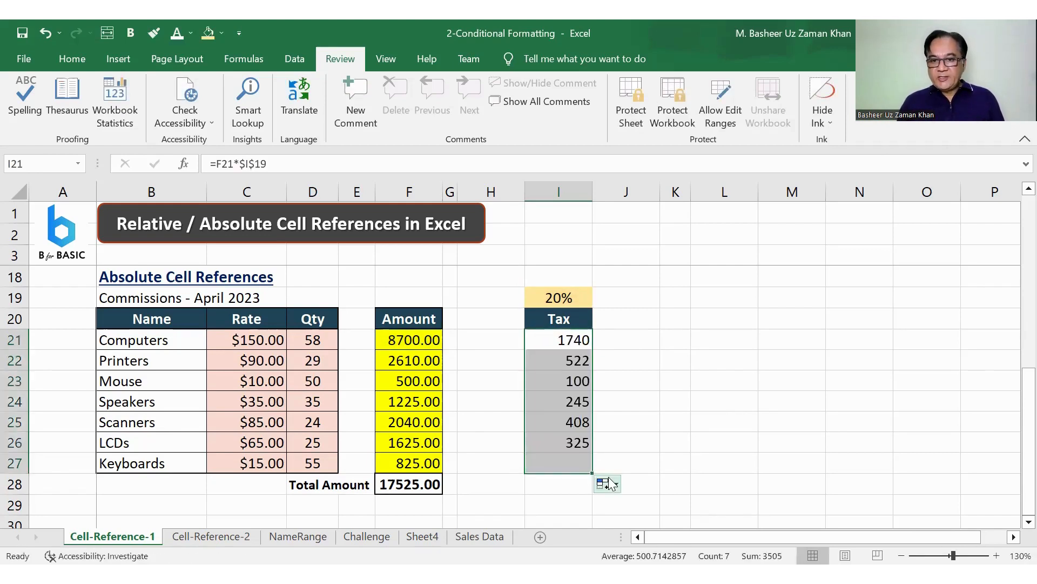
{"action": "left_click", "coordinate": [570, 464]}
{"action": "left_click", "coordinate": [233, 163]}
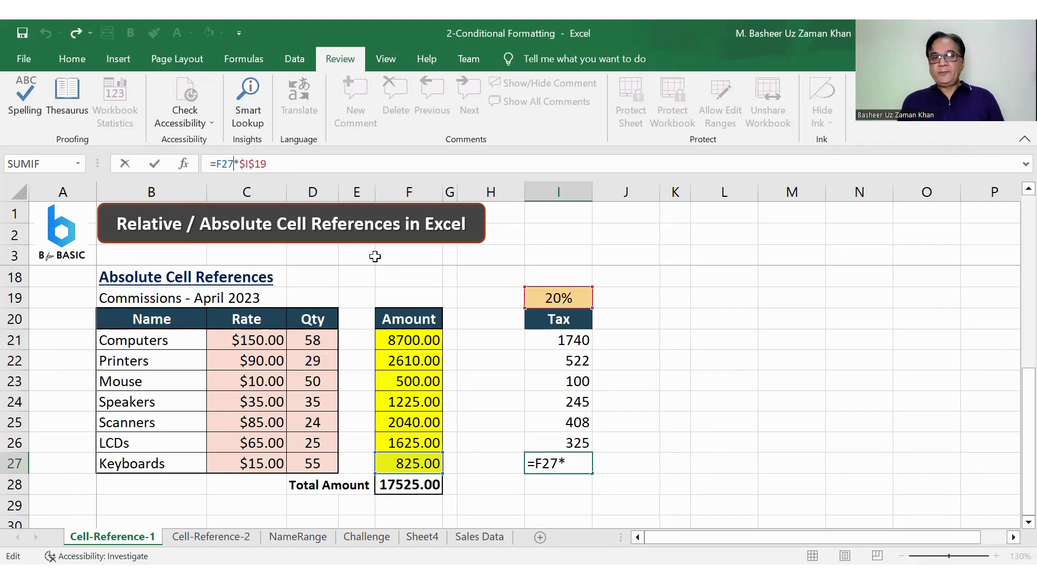
{"action": "key", "text": "ctrl+Return"}
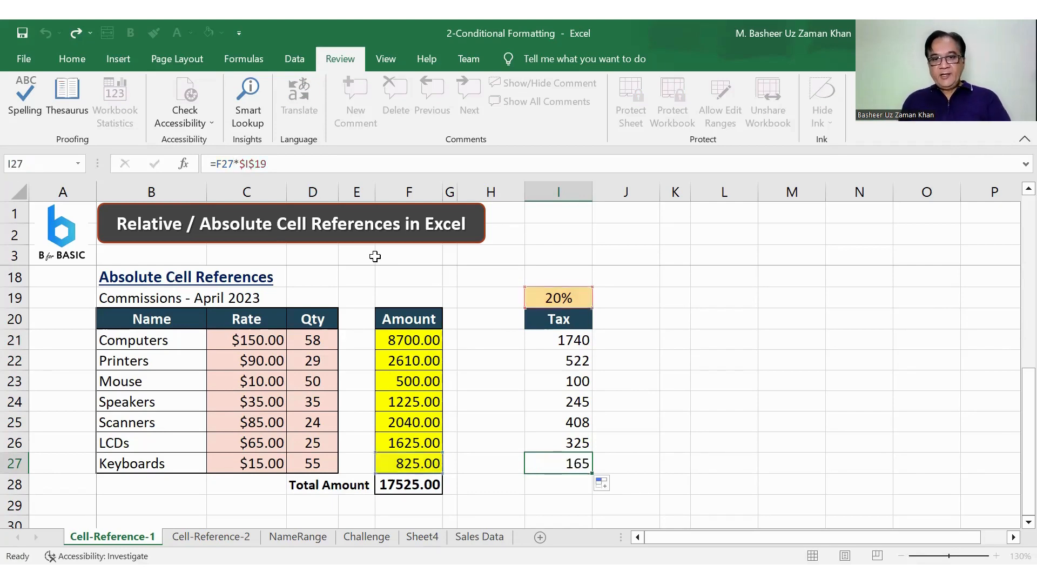
- On the Cell-Reference-2 sheet, enter =D7*C7 in F7 and fill it down the Amount column through F13
{"action": "left_click", "coordinate": [211, 536]}
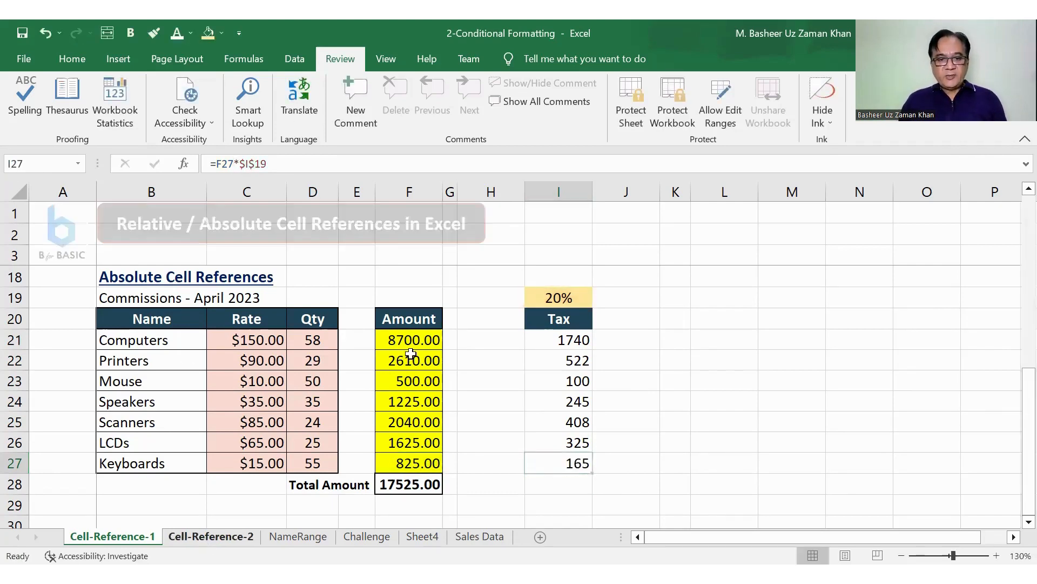
{"action": "scroll", "coordinate": [489, 297], "scroll_direction": "down", "scroll_amount": 1}
{"action": "scroll", "coordinate": [489, 297], "scroll_direction": "up", "scroll_amount": 1}
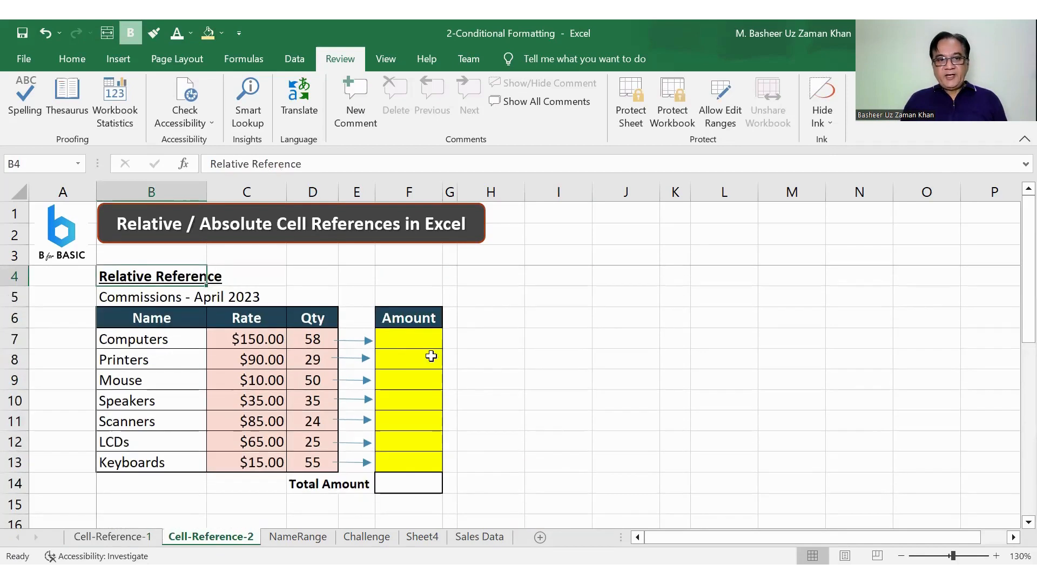
{"action": "left_click", "coordinate": [406, 346]}
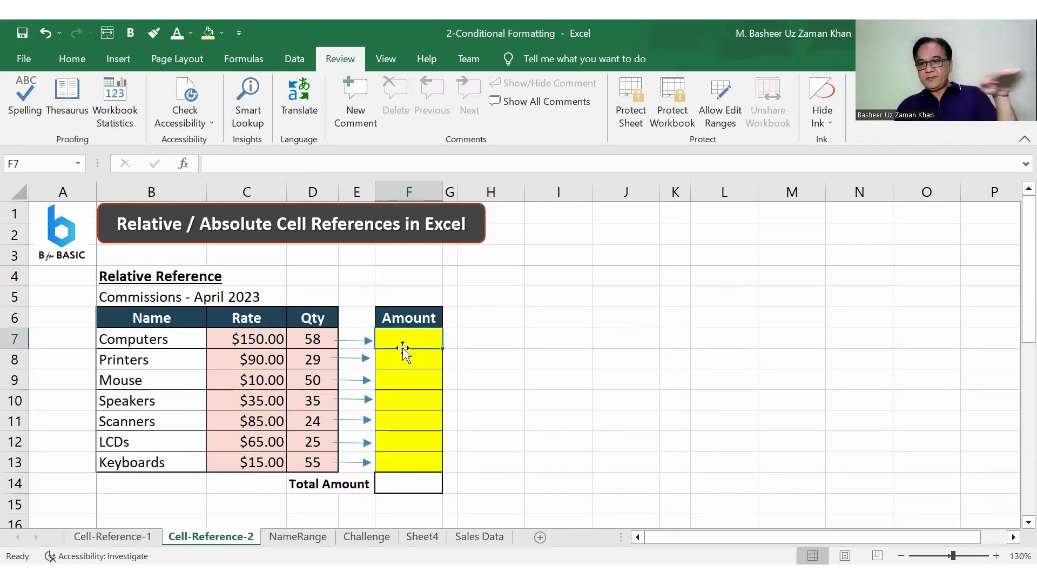
{"action": "type", "text": "="}
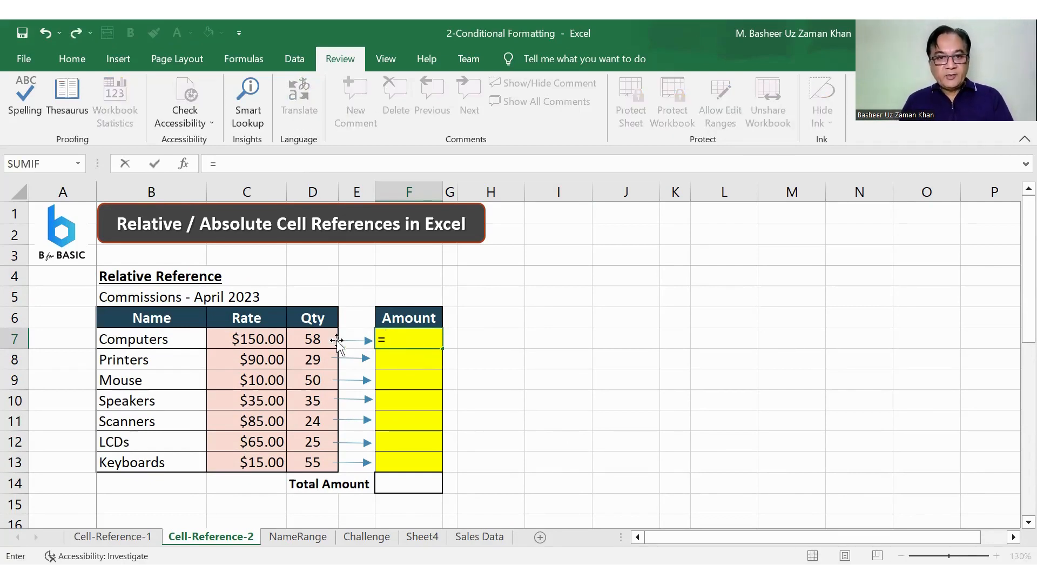
{"action": "left_click", "coordinate": [316, 340]}
{"action": "type", "text": "*"}
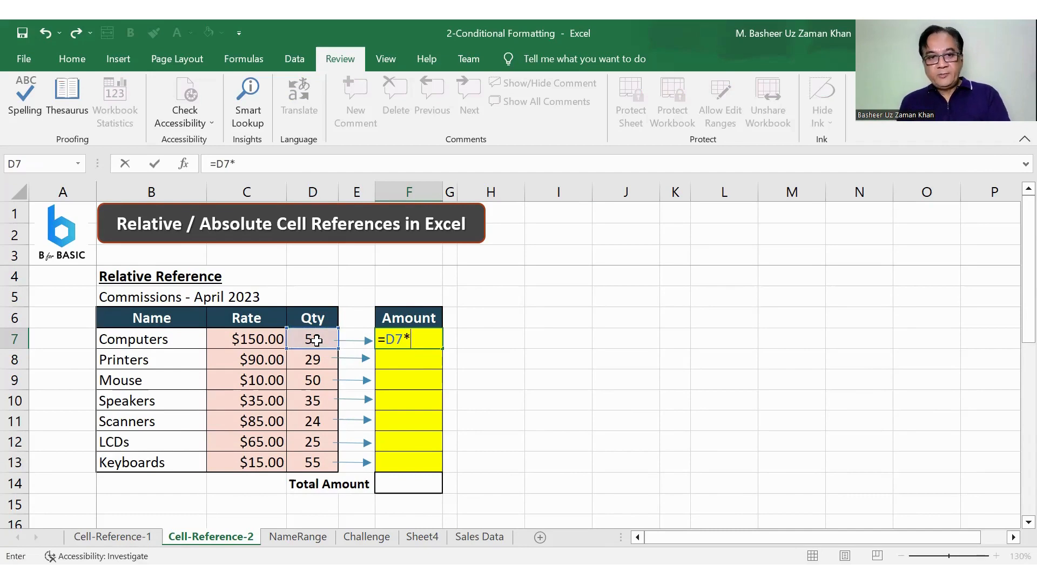
{"action": "left_click", "coordinate": [276, 342]}
{"action": "key", "text": "Return"}
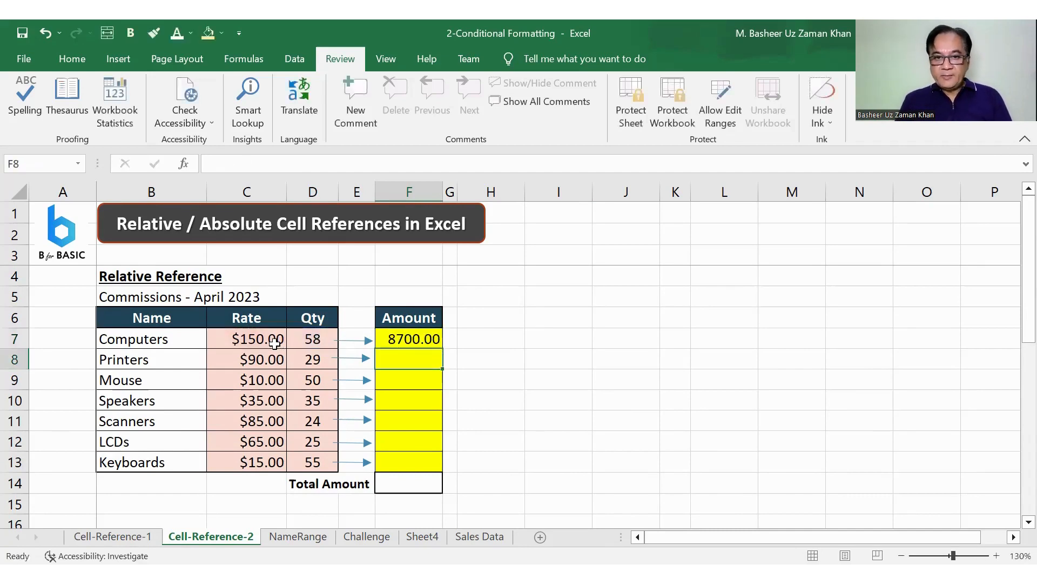
{"action": "left_click", "coordinate": [414, 338]}
{"action": "left_click_drag", "start_coordinate": [442, 348], "coordinate": [438, 461]}
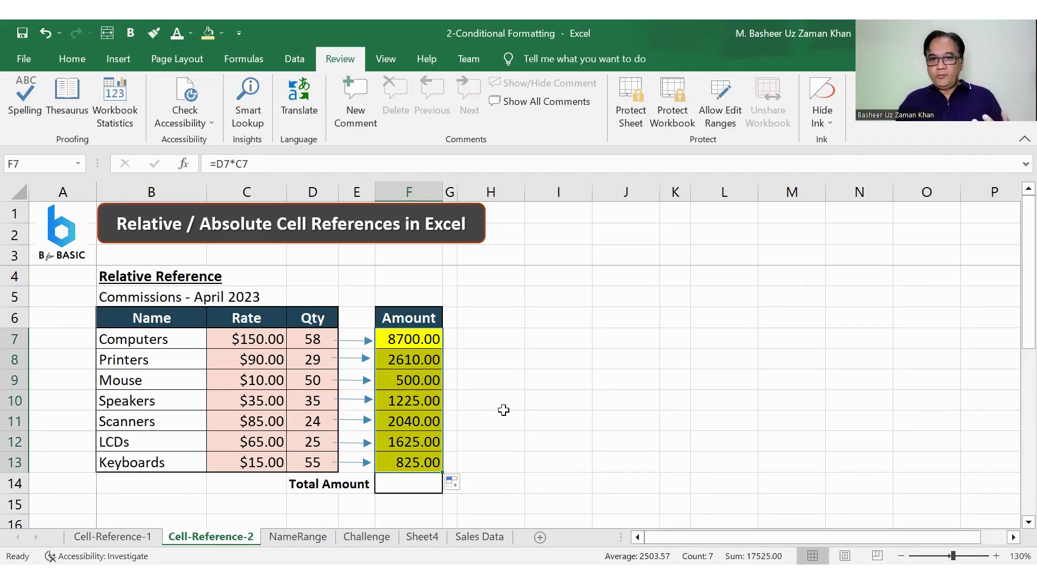
- In the Absolute Cell References table, enter the formula =C21*D21 in F21
{"action": "scroll", "coordinate": [504, 409], "scroll_direction": "down", "scroll_amount": 4}
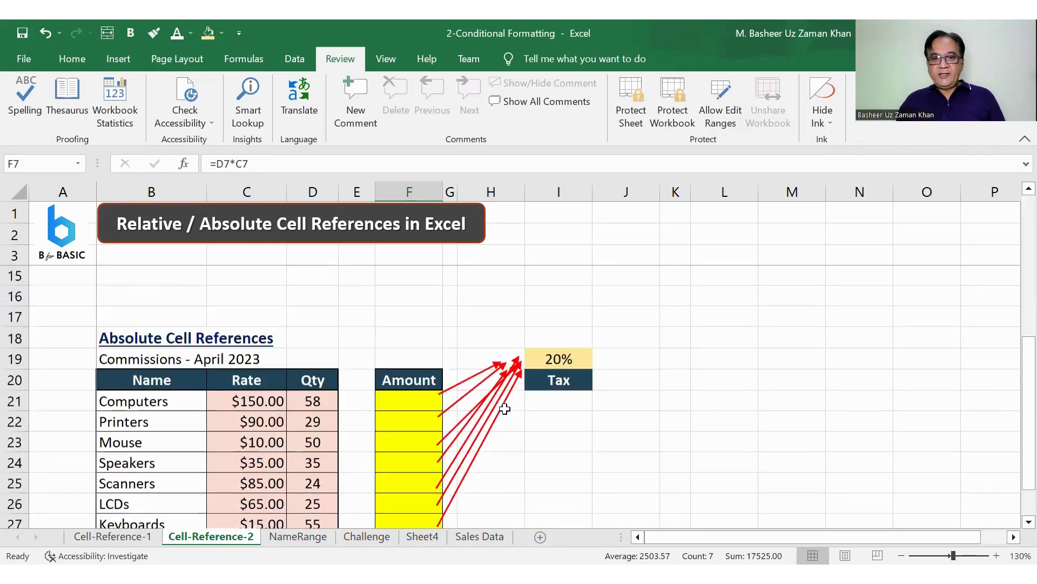
{"action": "scroll", "coordinate": [503, 410], "scroll_direction": "down", "scroll_amount": 2}
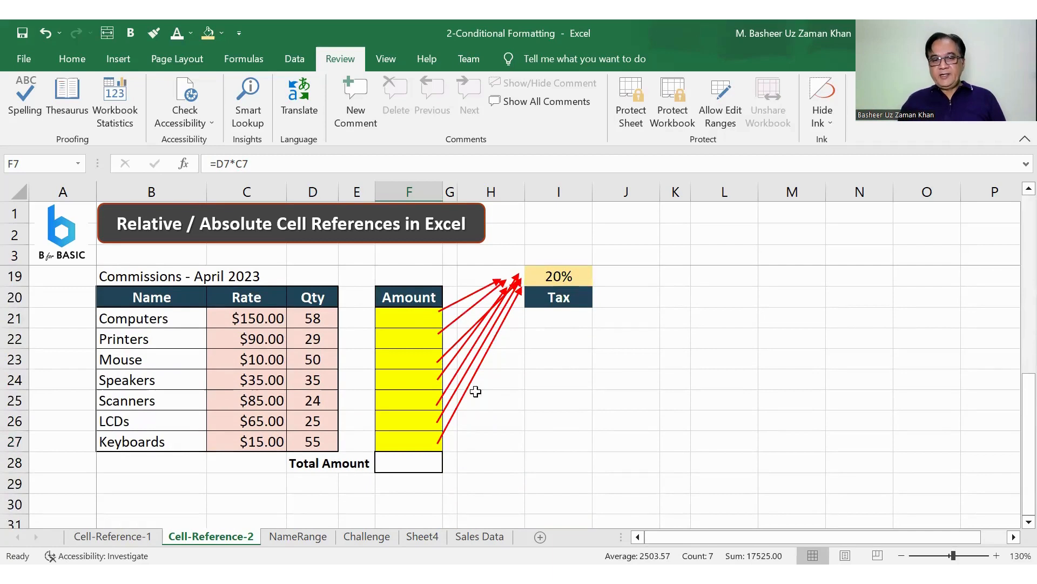
{"action": "left_click", "coordinate": [422, 318]}
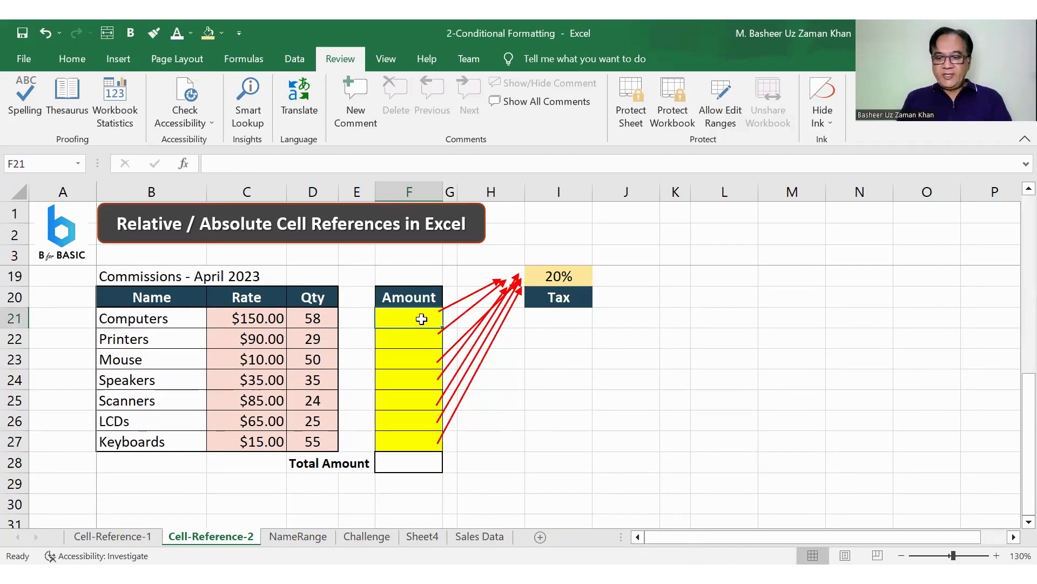
{"action": "type", "text": "="}
{"action": "key", "text": "Left"}
{"action": "key", "text": "Left"}
{"action": "key", "text": "Left"}
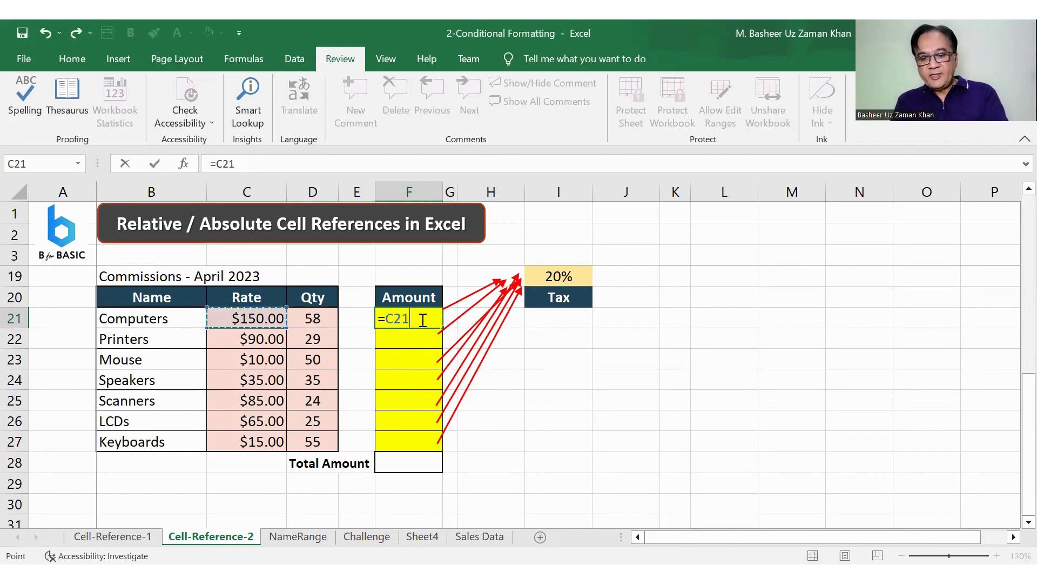
{"action": "type", "text": "*"}
{"action": "key", "text": "Left"}
{"action": "key", "text": "Left"}
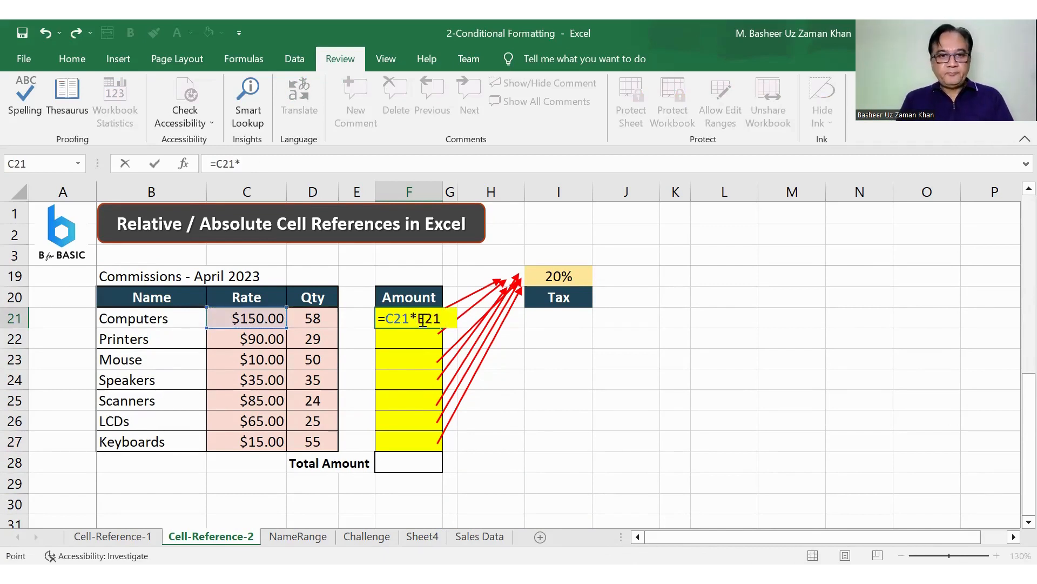
{"action": "key", "text": "Return"}
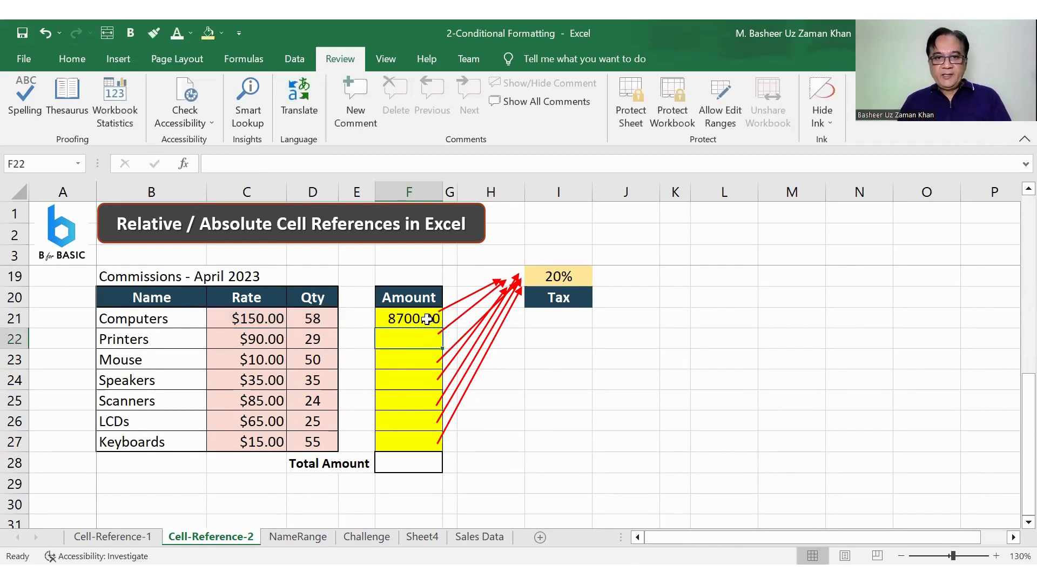
- Fill the amount formula from F21 down through F27
{"action": "left_click", "coordinate": [430, 320]}
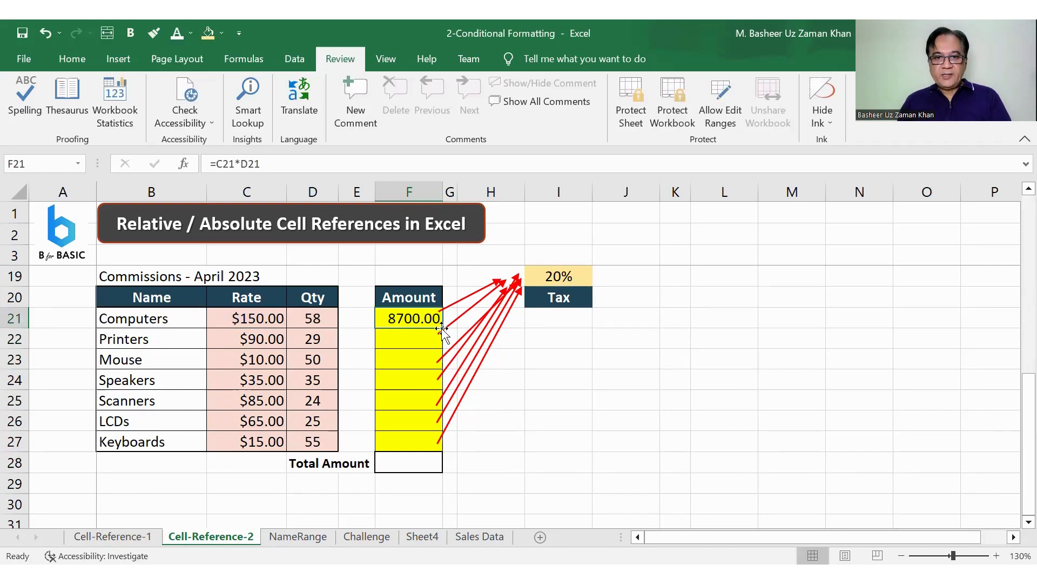
{"action": "left_click", "coordinate": [442, 328]}
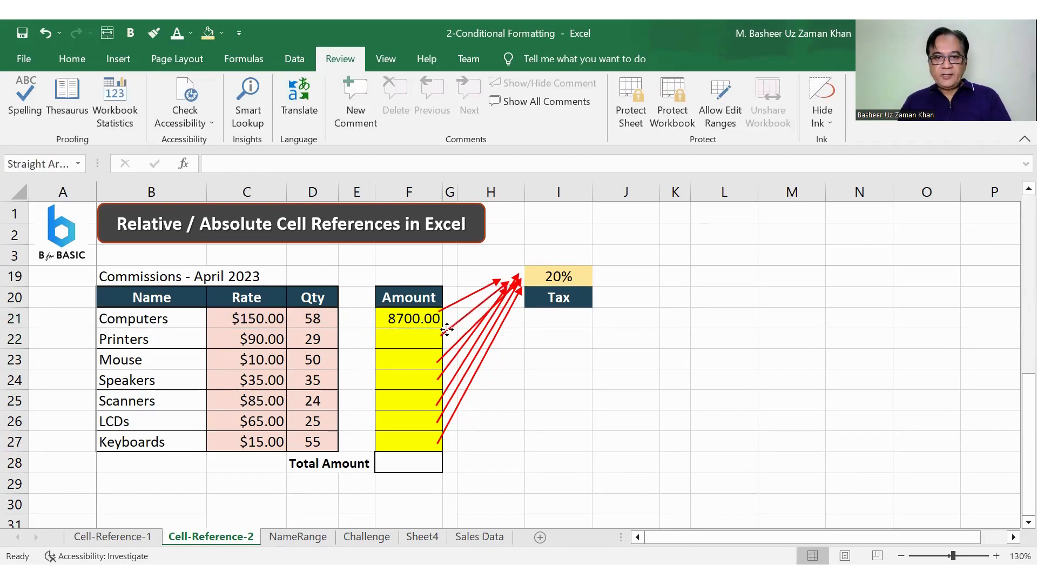
{"action": "left_click", "coordinate": [431, 323]}
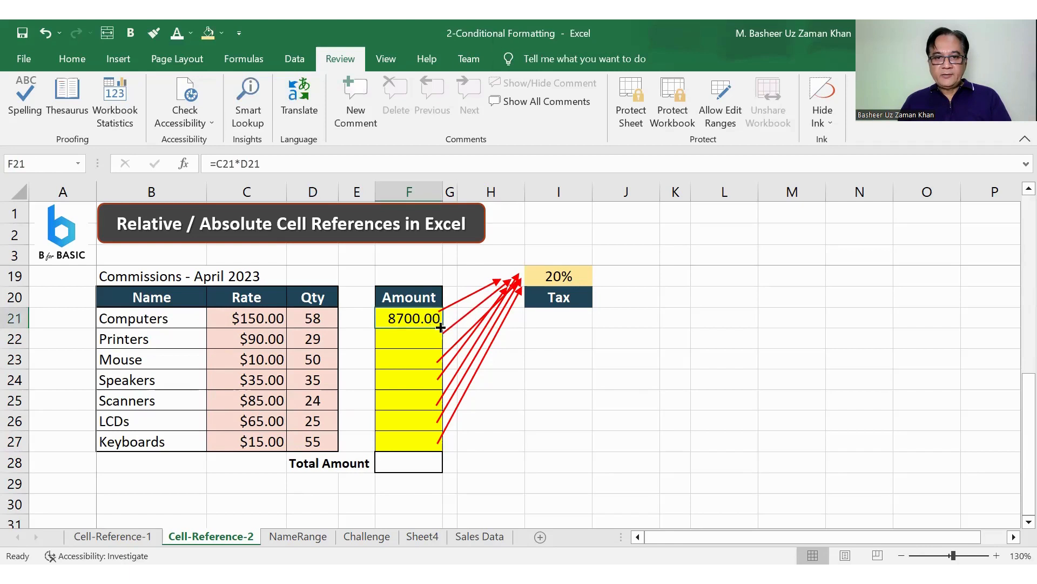
{"action": "left_click", "coordinate": [442, 327]}
{"action": "left_click_drag", "start_coordinate": [440, 327], "coordinate": [436, 444]}
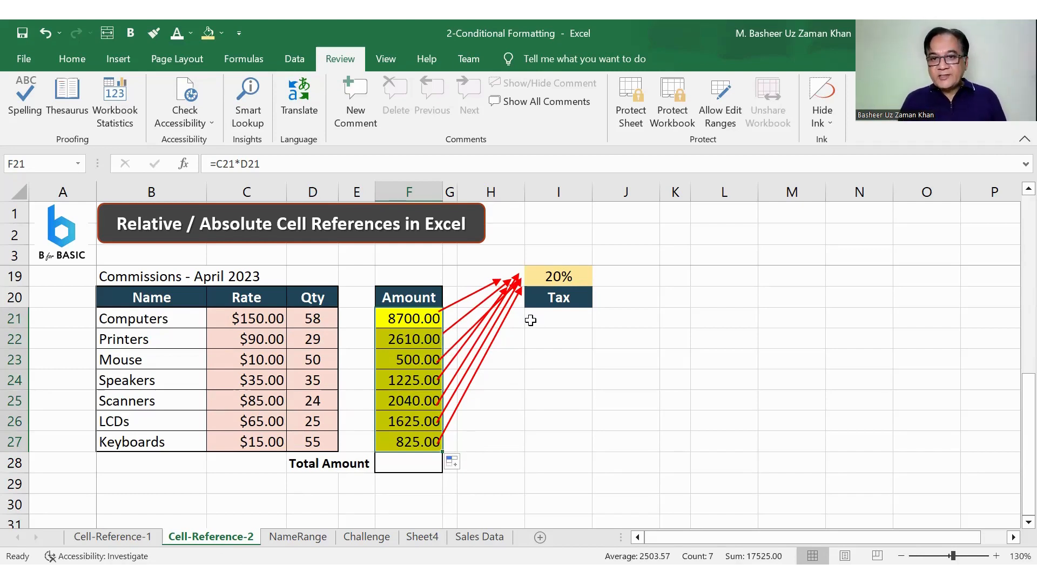
- Begin the tax formula in I21 as =F21*I19, multiplying the Computers amount by the tax rate
{"action": "left_click", "coordinate": [551, 277]}
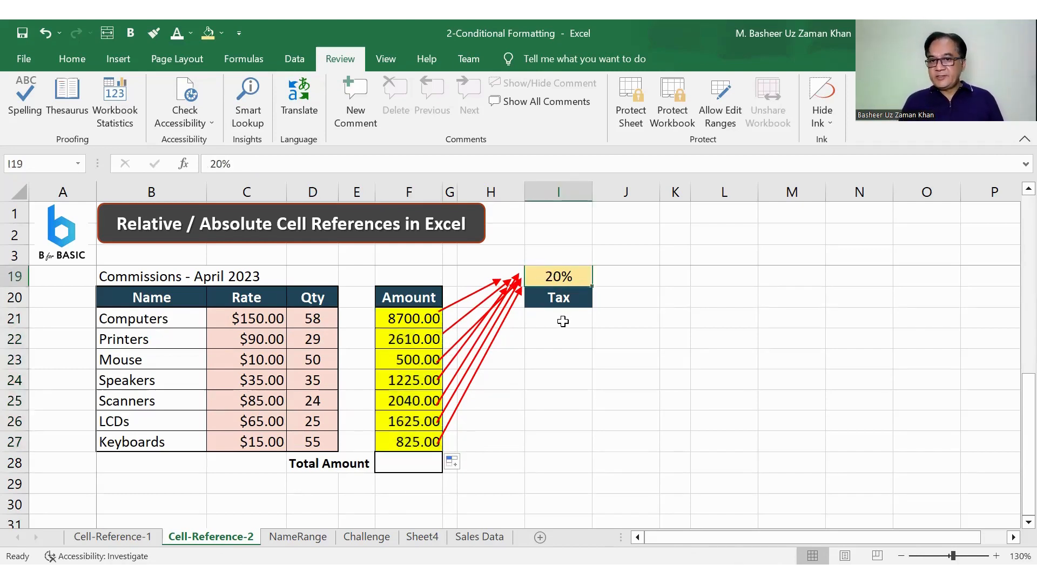
{"action": "left_click", "coordinate": [563, 321]}
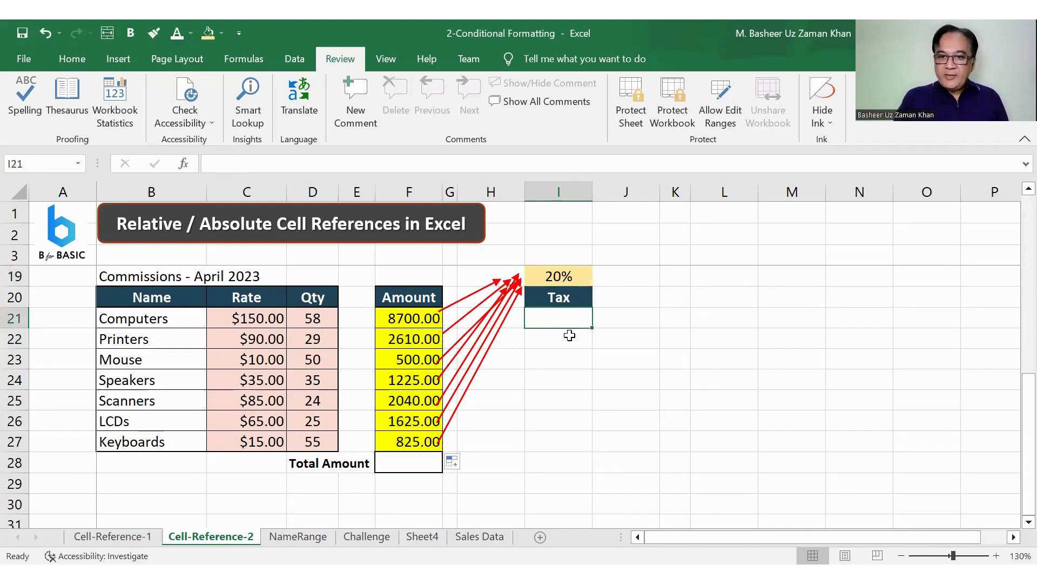
{"action": "type", "text": "="}
{"action": "key", "text": "Left"}
{"action": "key", "text": "Left"}
{"action": "key", "text": "Left"}
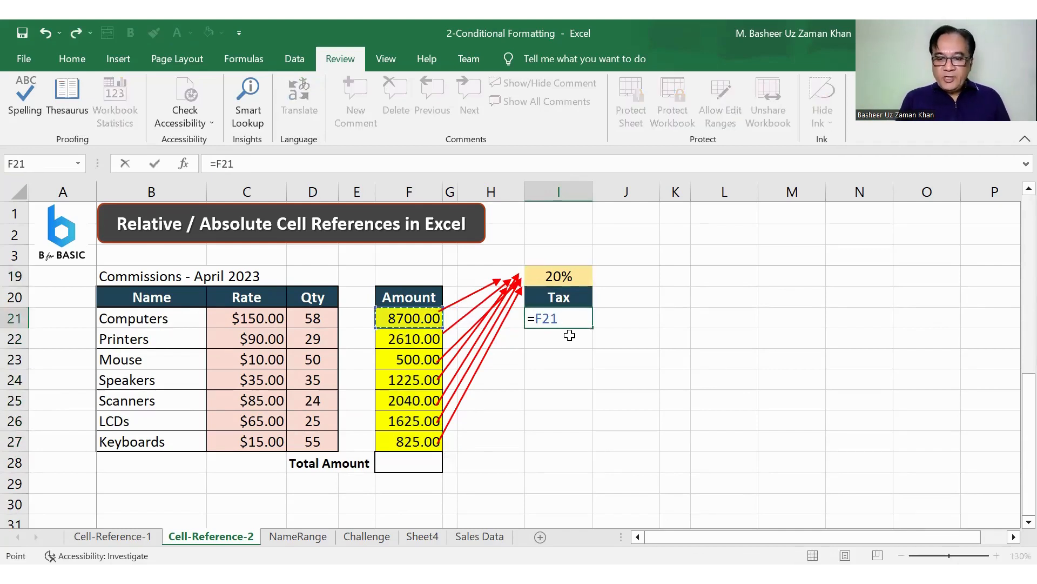
{"action": "type", "text": "*"}
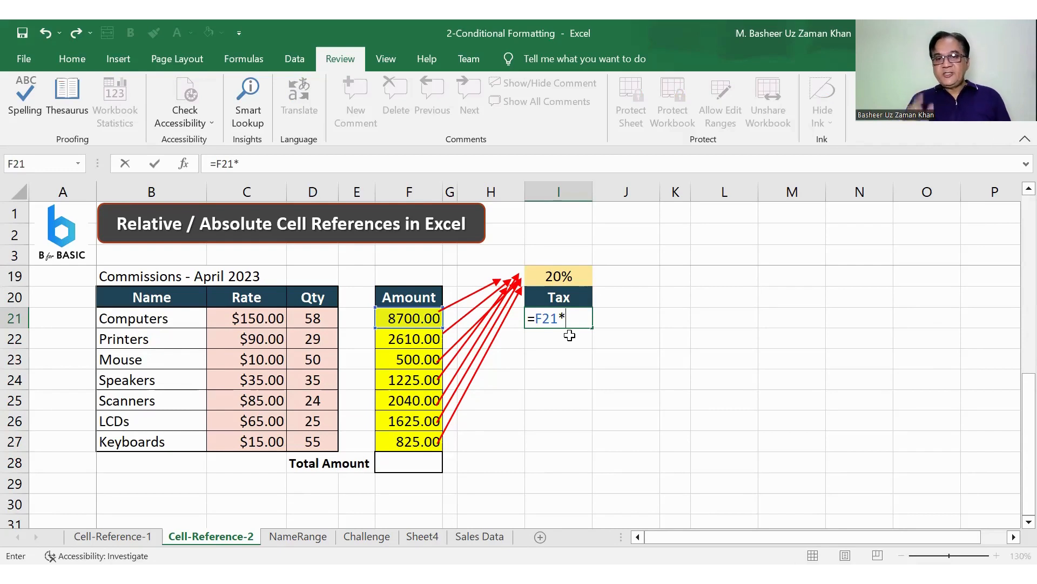
{"action": "left_click", "coordinate": [567, 275]}
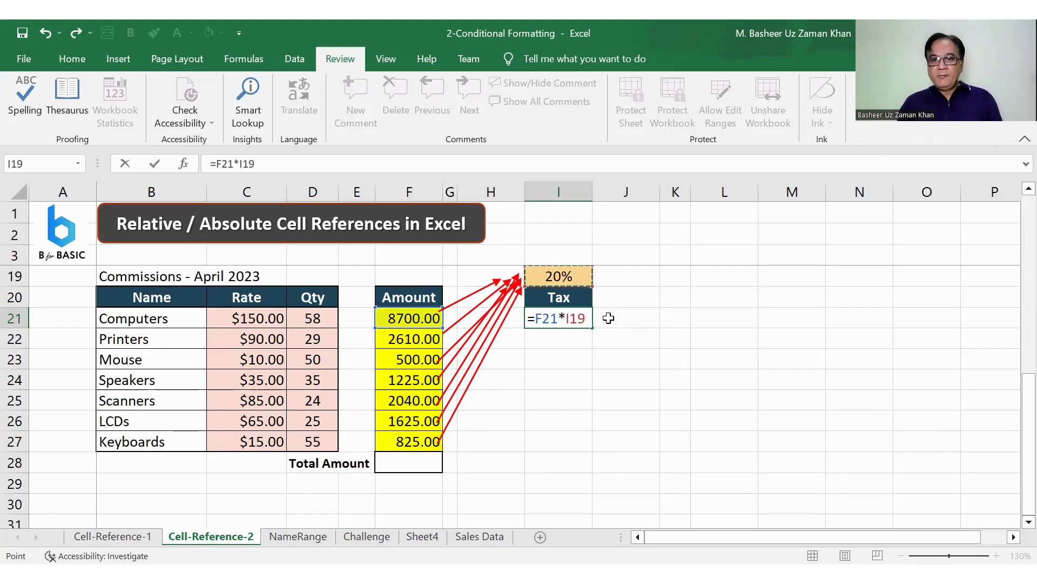
- Cycle the I19 reference in the tax formula through its absolute, mixed and relative forms, and commit it as =F21*$I$19
{"action": "left_click", "coordinate": [567, 318]}
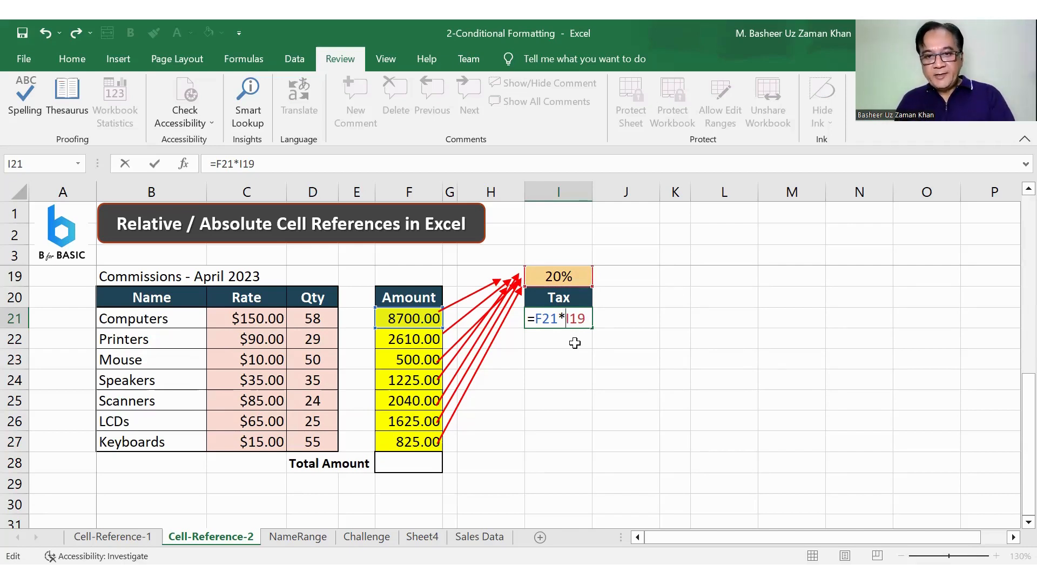
{"action": "key", "text": "F4"}
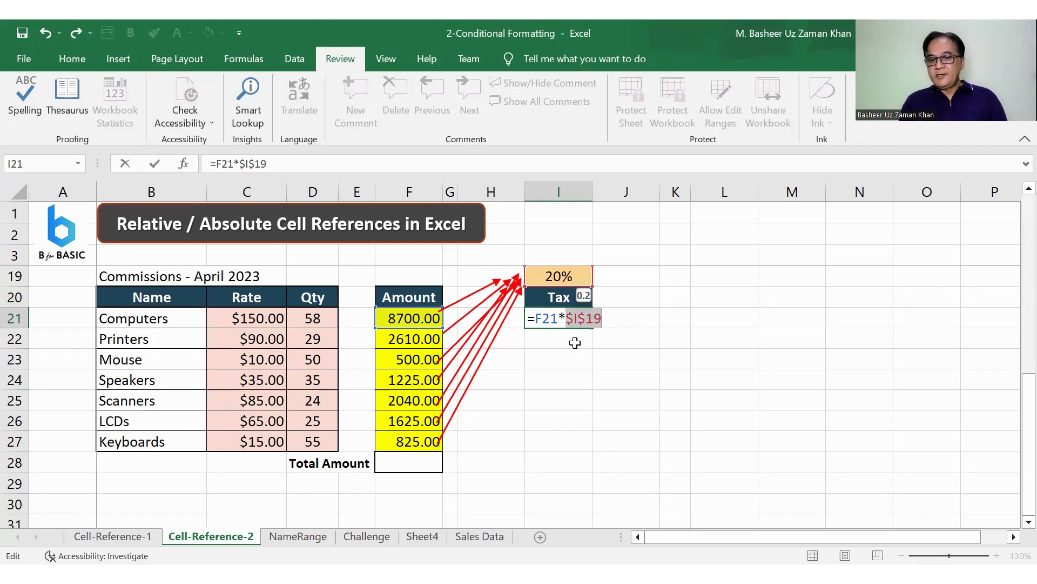
{"action": "key", "text": "F4"}
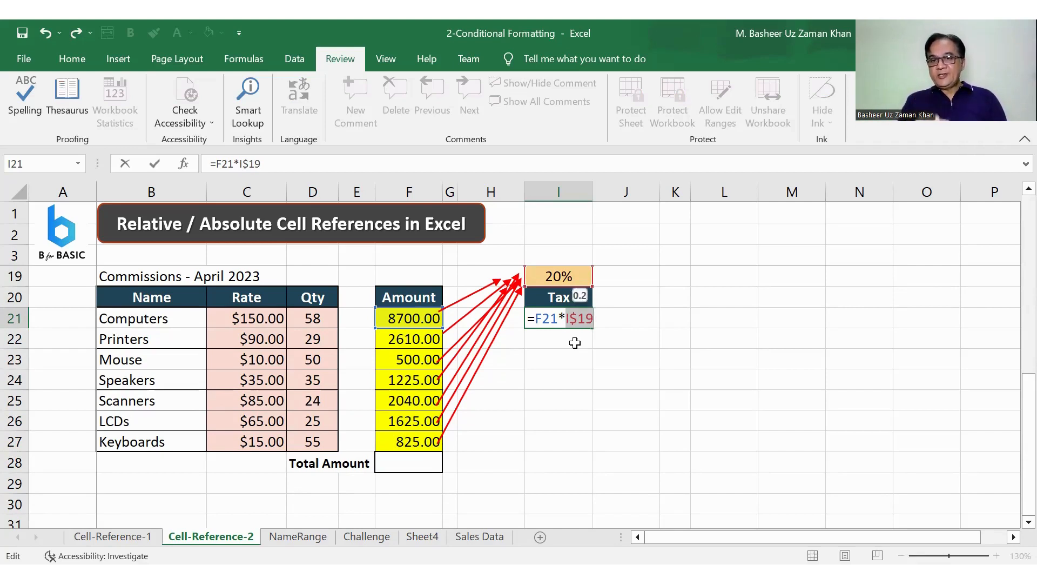
{"action": "key", "text": "F4"}
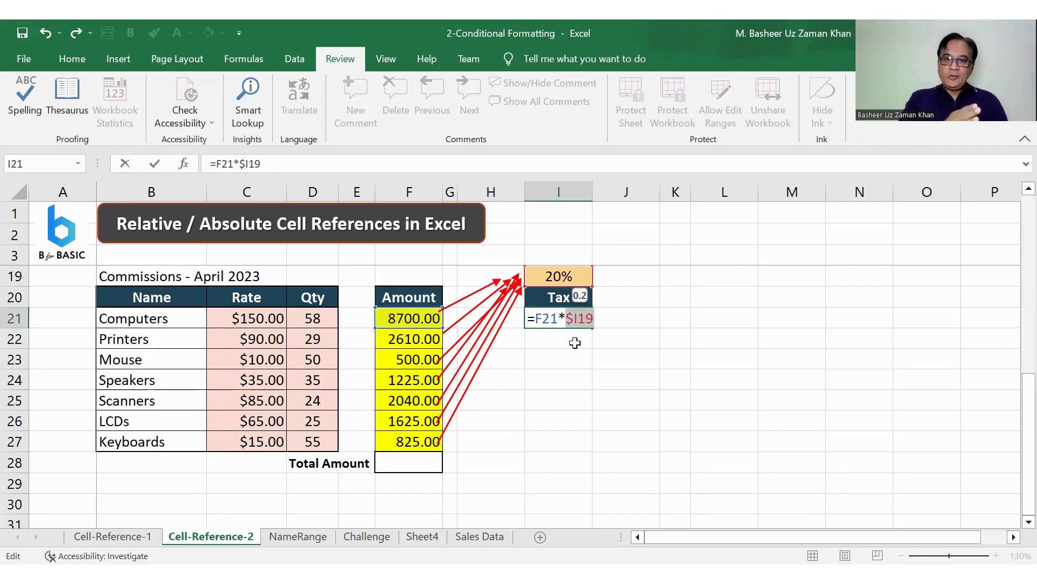
{"action": "key", "text": "F4"}
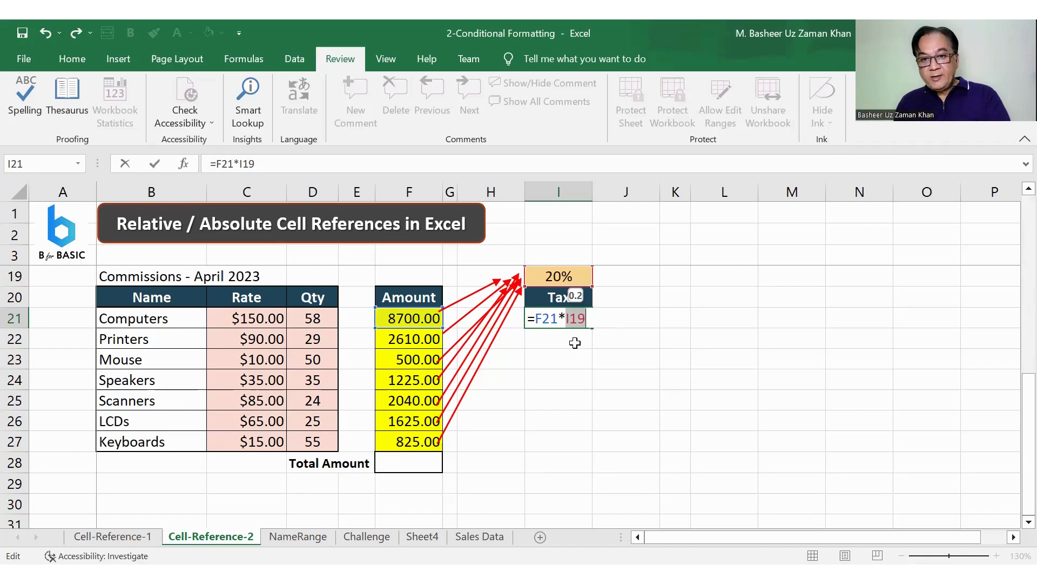
{"action": "key", "text": "F4"}
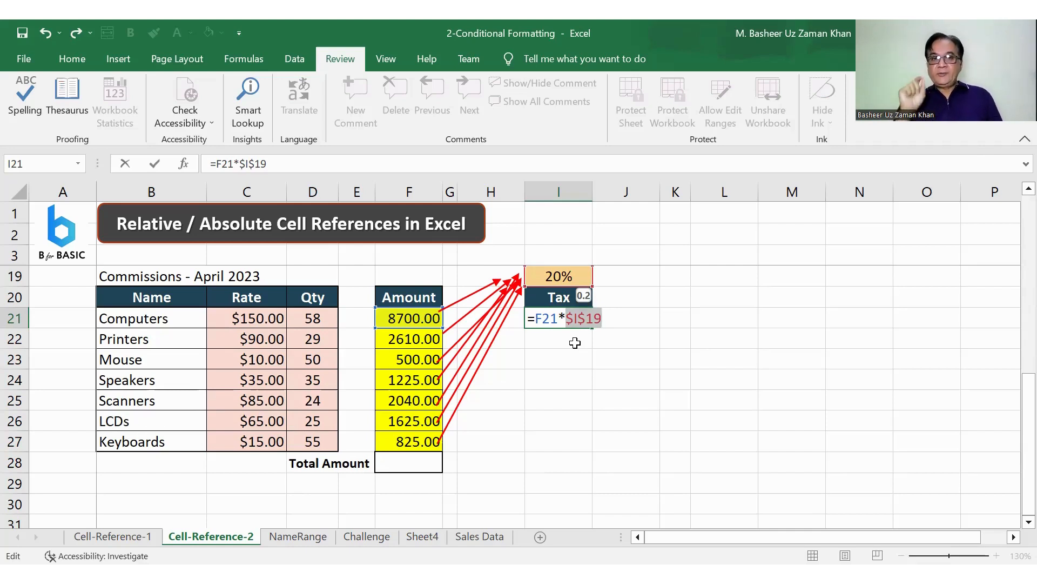
{"action": "key", "text": "Return"}
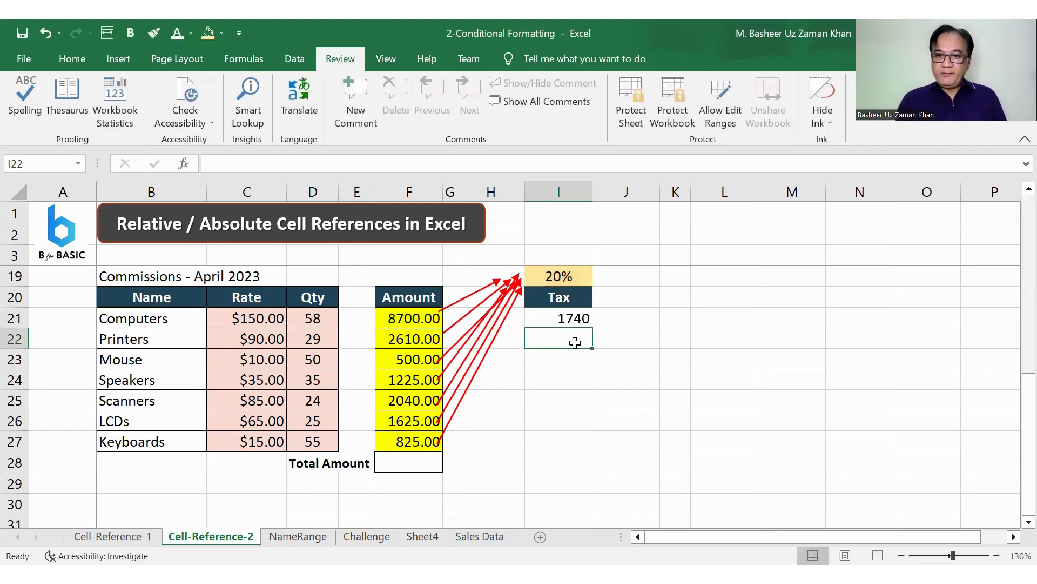
- Fill the tax formula from I21 down through I27
{"action": "left_click", "coordinate": [582, 312]}
{"action": "left_click_drag", "start_coordinate": [592, 327], "coordinate": [571, 447]}
{"action": "left_click", "coordinate": [622, 414]}
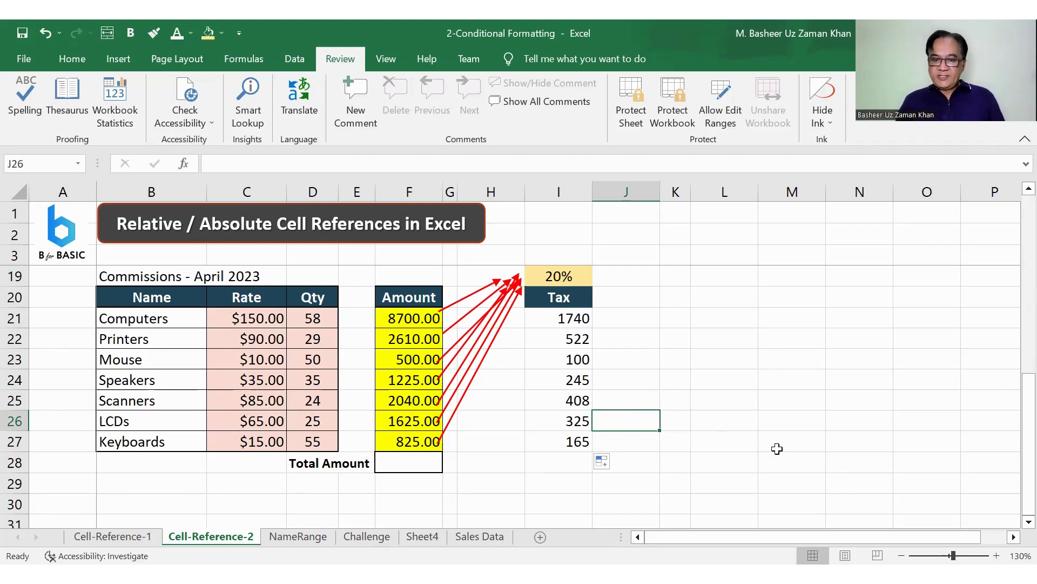
{"action": "key", "text": "alt+Tab"}
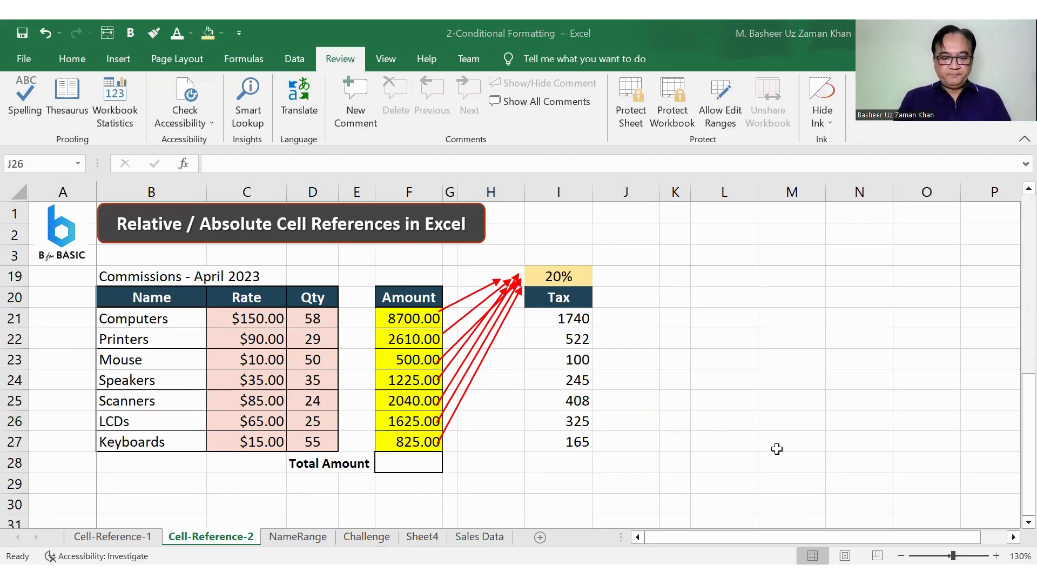